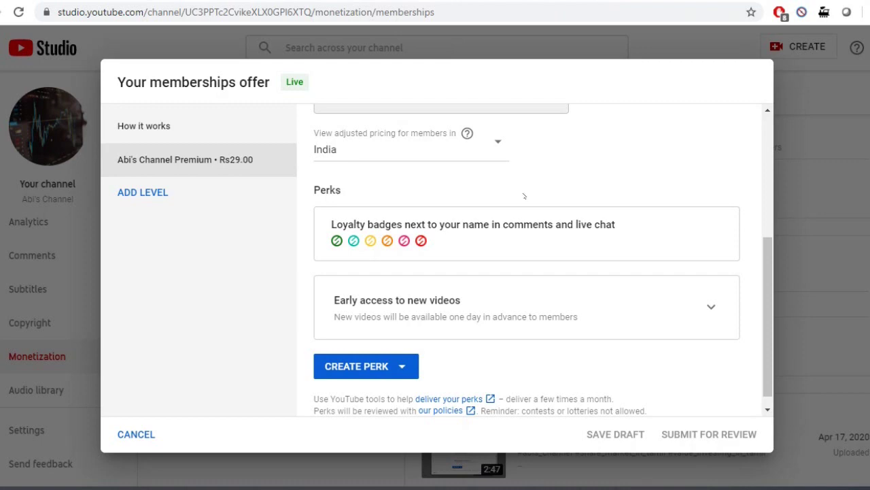
Step: Select the loyalty badges perk text in the memberships dialog
triple_click(564, 225)
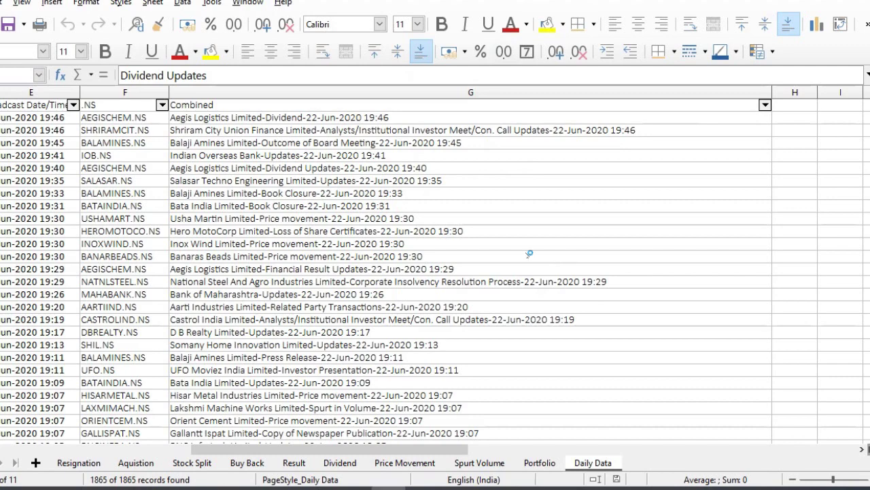
Step: Inspect the G13 CONCAT formula and a Subject entry on Daily Data, glancing at the Resignation sheet
left_click(529, 253)
left_click(94, 463)
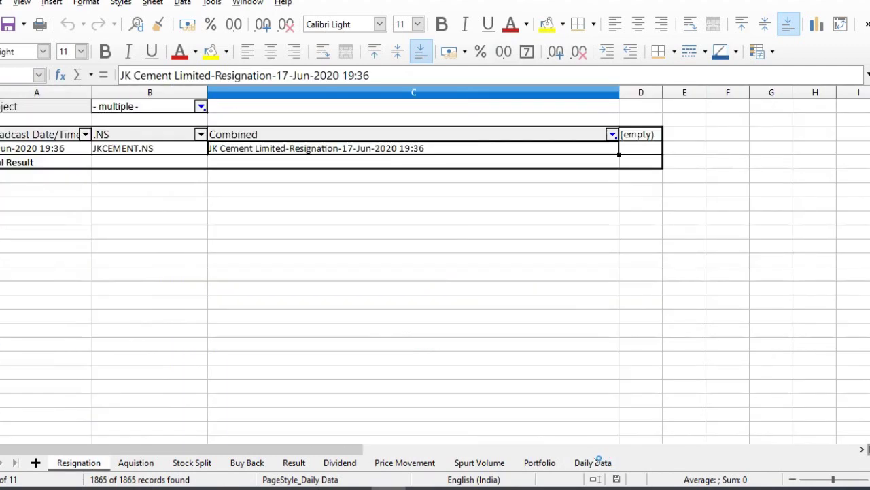
left_click(597, 462)
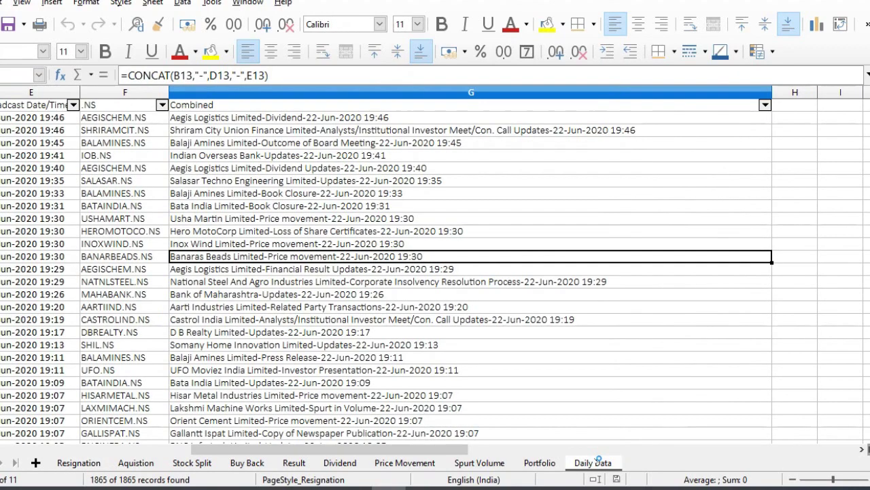
scroll(537, 381, "left", 4)
left_click(485, 307)
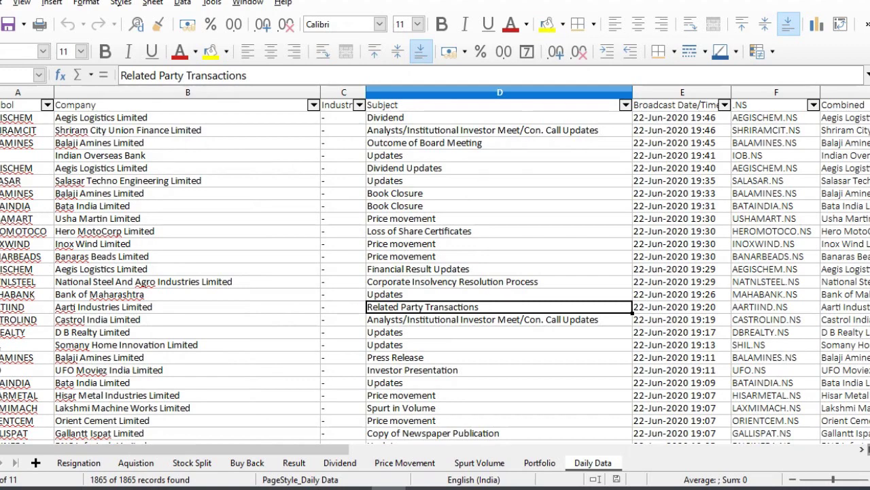
key("alt+Tab")
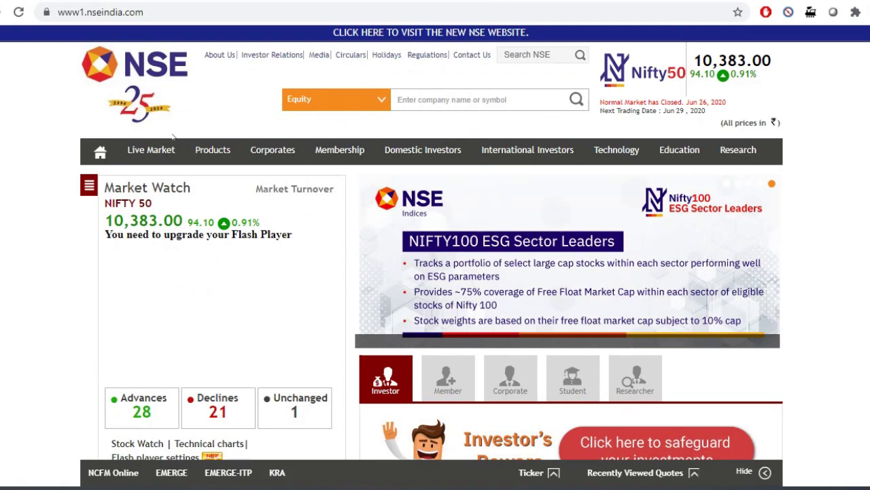
Step: Go to the equities Corporate Announcements search via Corporates > Announcements
mouse_move(162, 162)
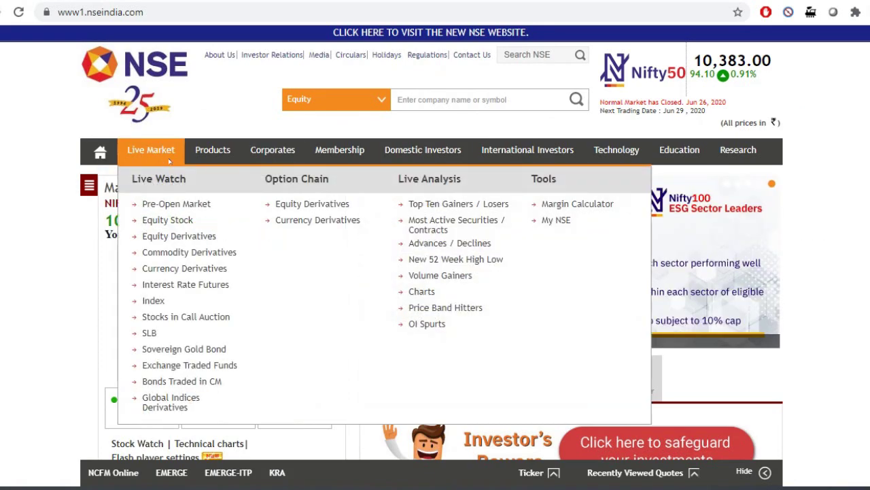
mouse_move(290, 157)
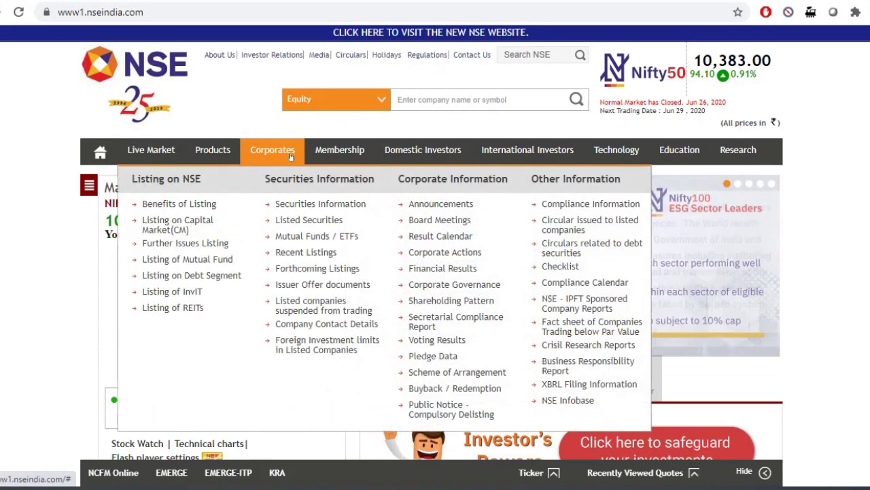
left_click(456, 204)
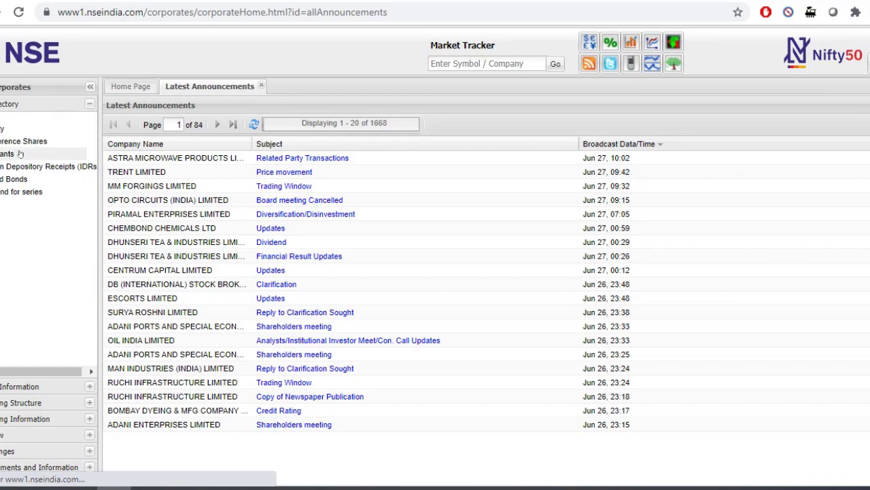
left_click(86, 385)
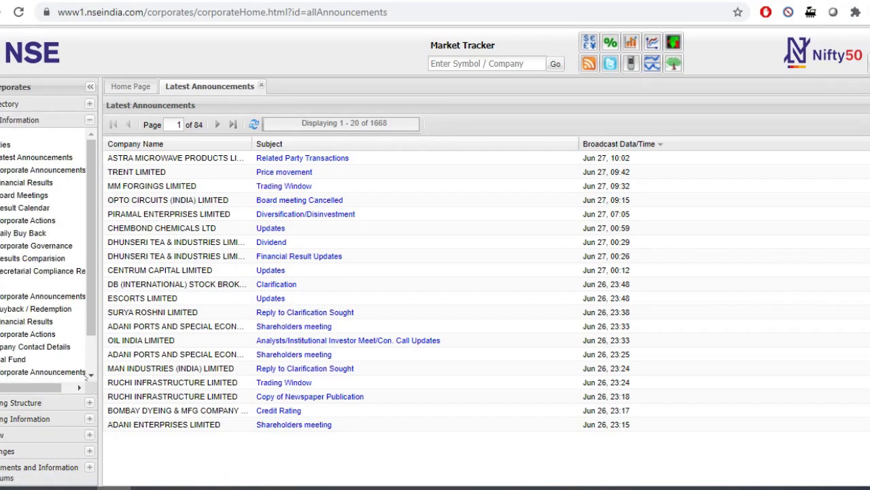
left_click(33, 171)
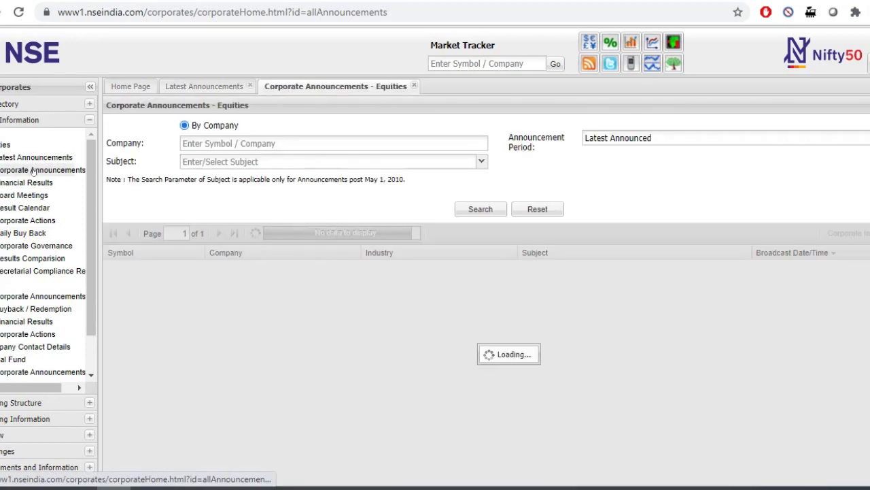
Step: Search announcements for the Last 1 Week period and export the results to csv
left_click(675, 146)
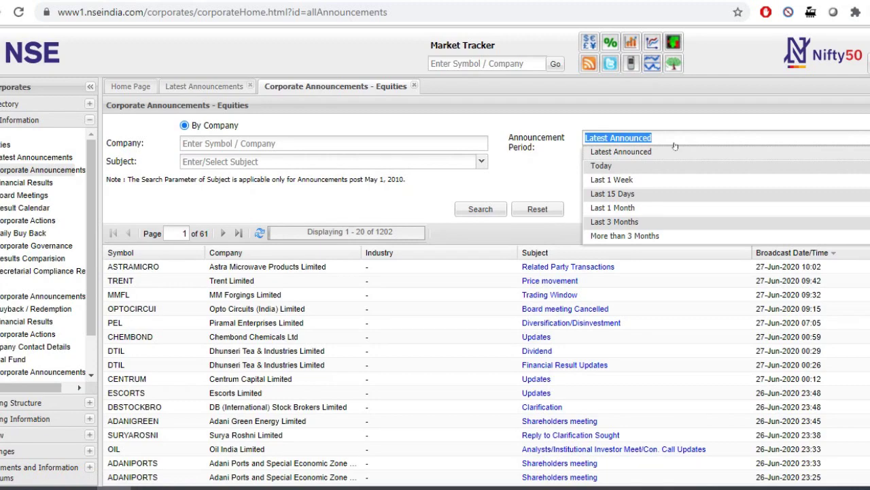
left_click(663, 181)
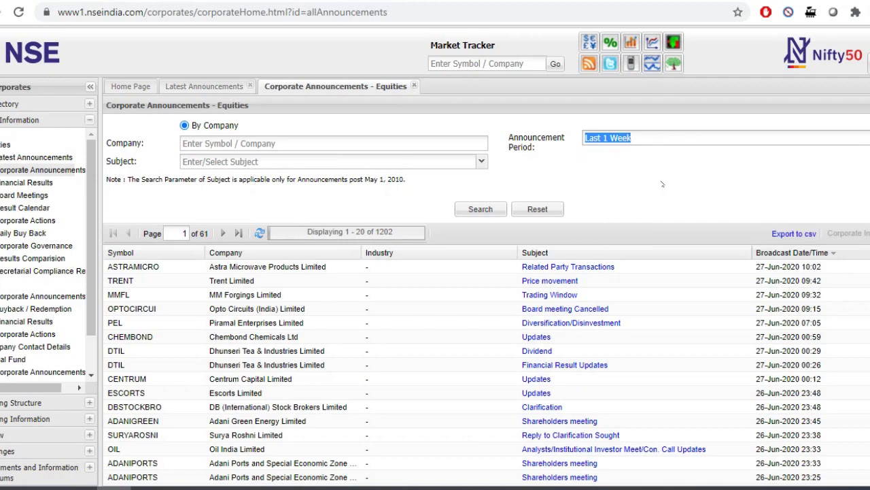
left_click(481, 210)
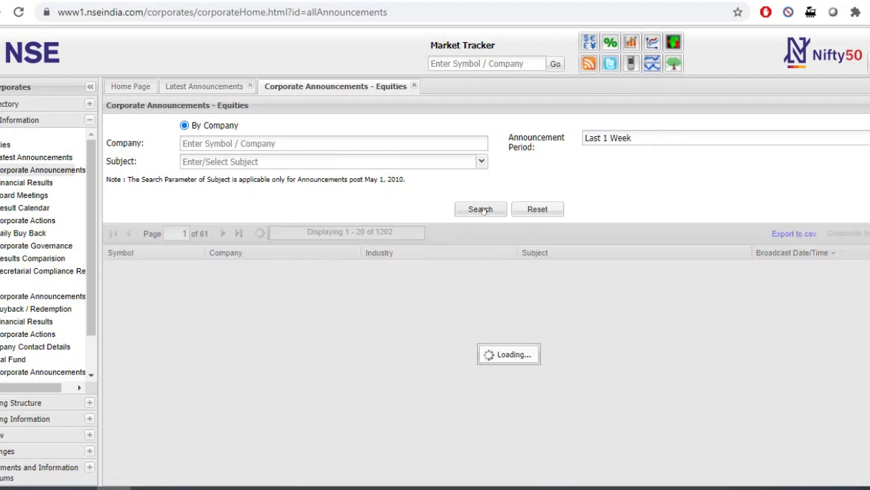
left_click(288, 143)
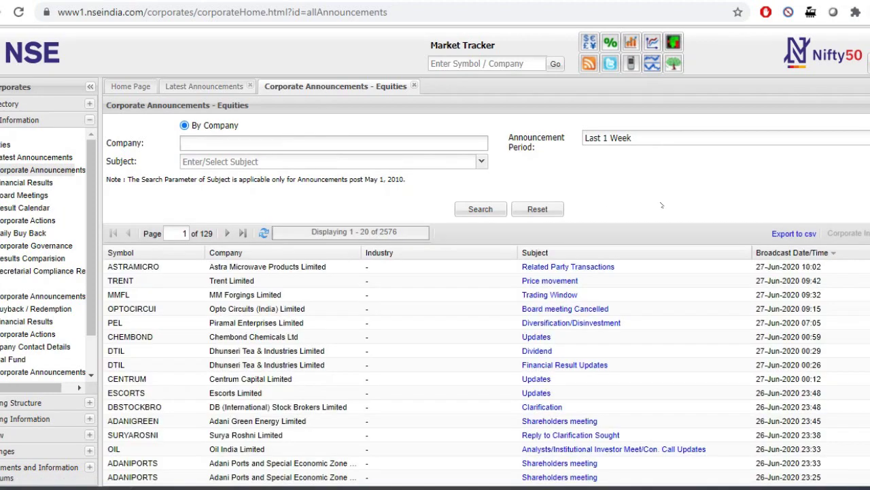
left_click(661, 206)
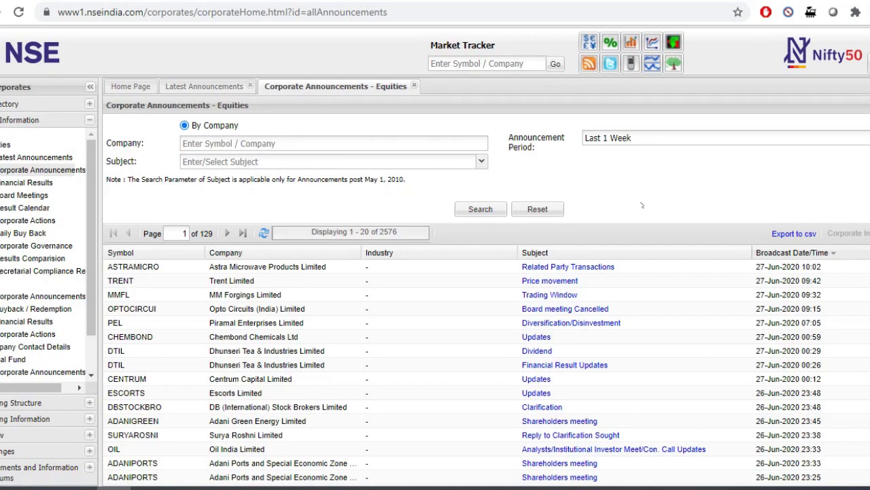
left_click_drag(556, 207, 490, 220)
left_click(496, 210)
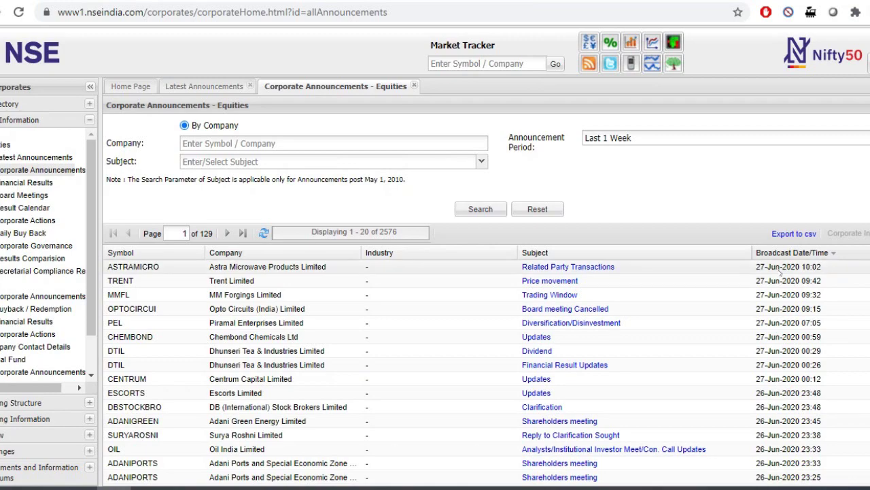
left_click(800, 234)
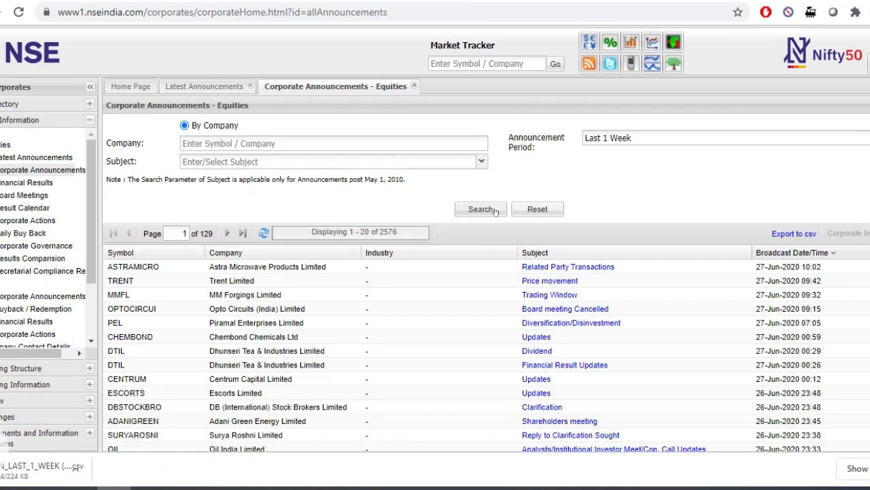
Step: Open AN_LAST_1_WEEK.csv with default import settings and copy all 2,576 rows by 5 columns
left_click(46, 471)
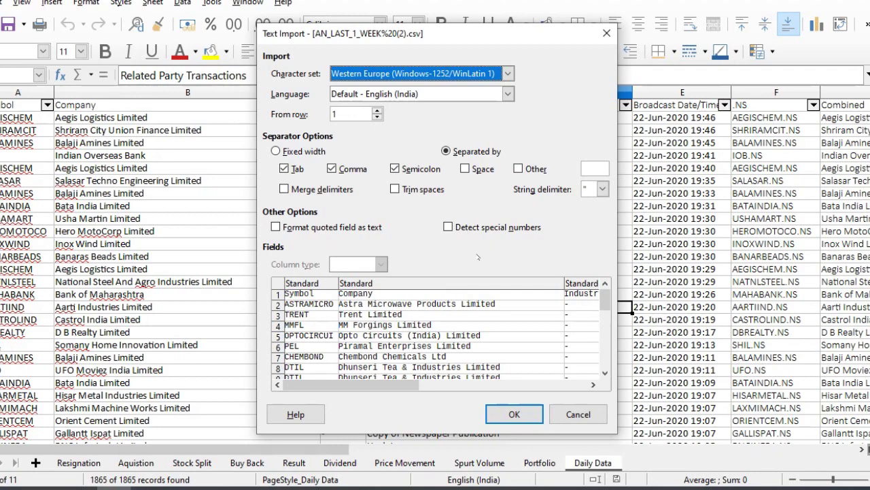
left_click(520, 414)
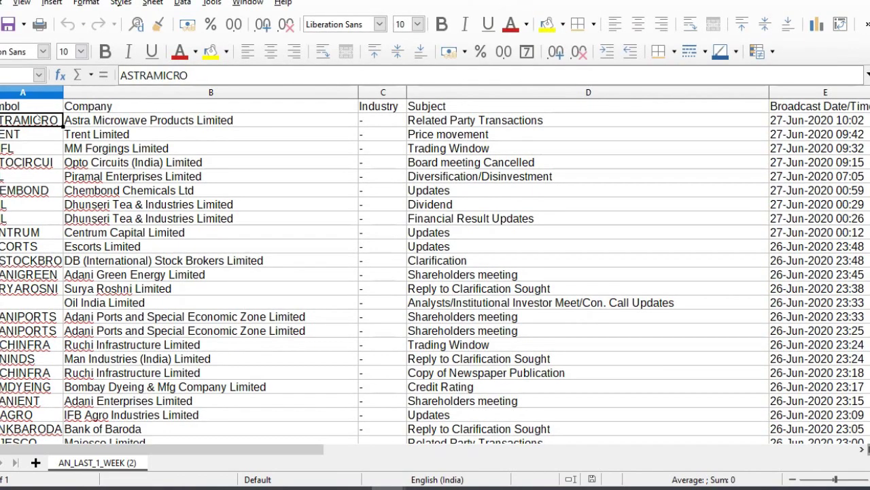
key("ctrl+shift+Right")
key("ctrl+shift+Down")
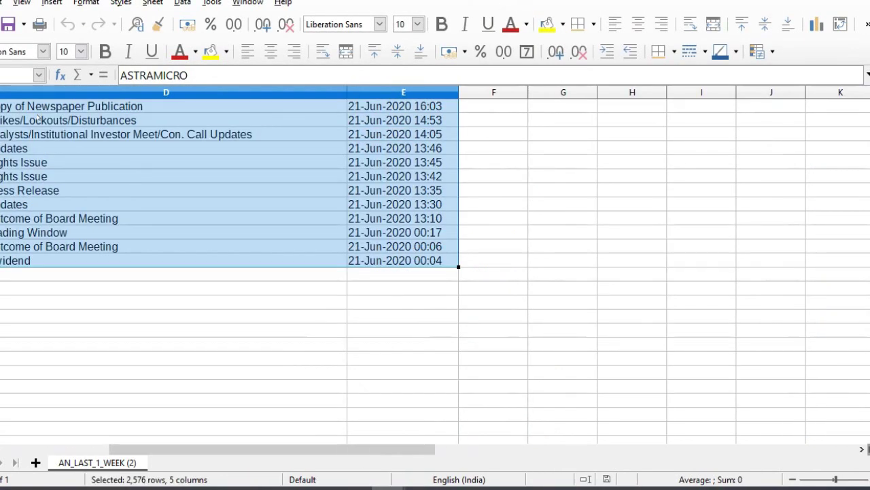
key("ctrl+c")
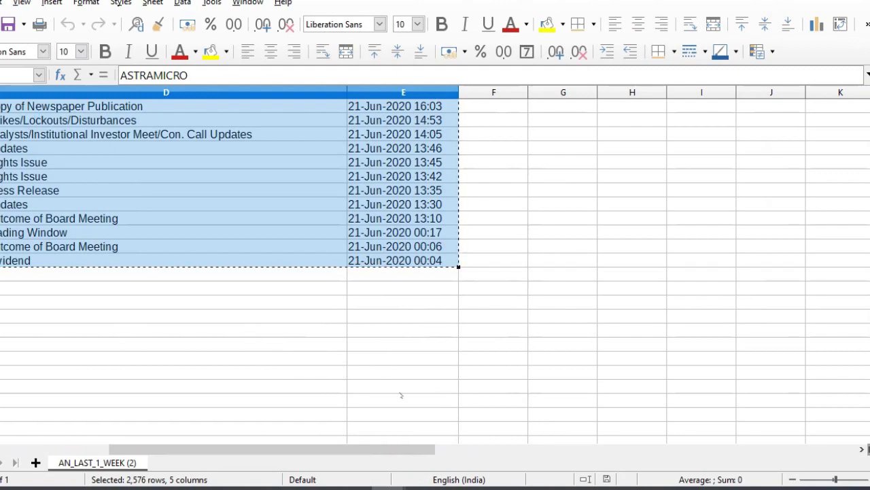
key("ctrl+Page_Up")
key("Home")
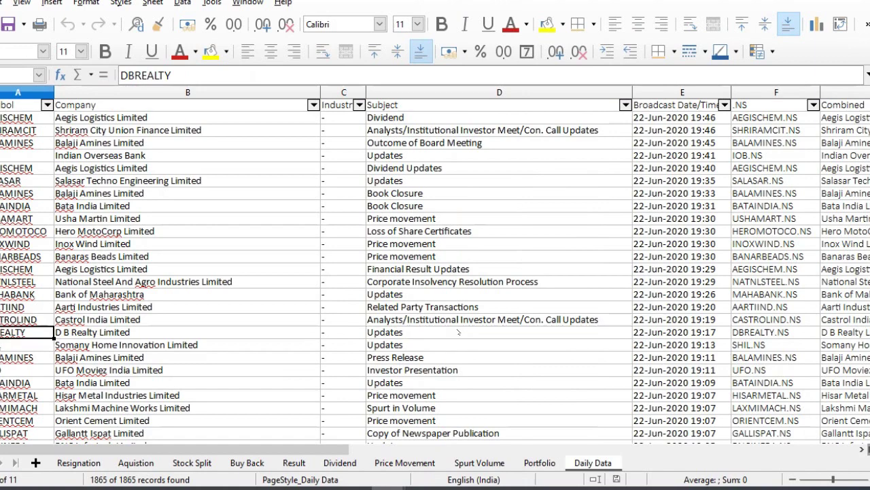
Step: Paste the copied announcements into Daily Data below the last ZUARI row, starting with ASTRAMICRO
key("ctrl+Home")
key("Down")
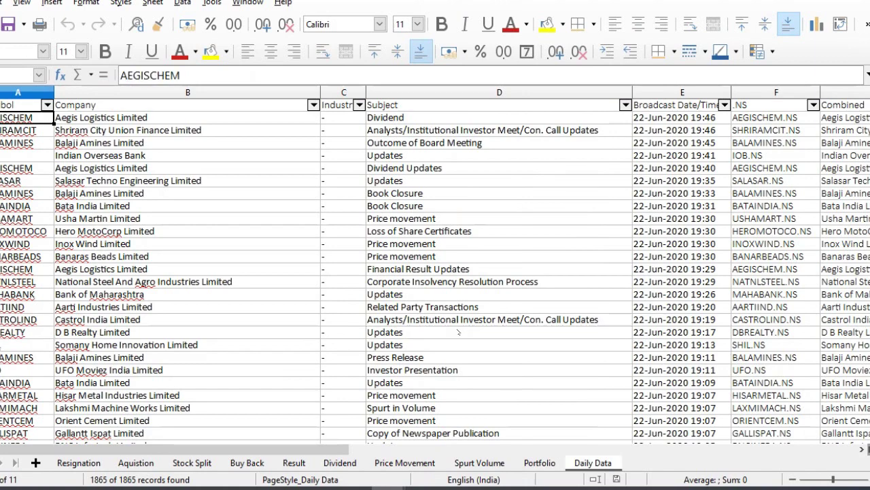
key("ctrl+Down")
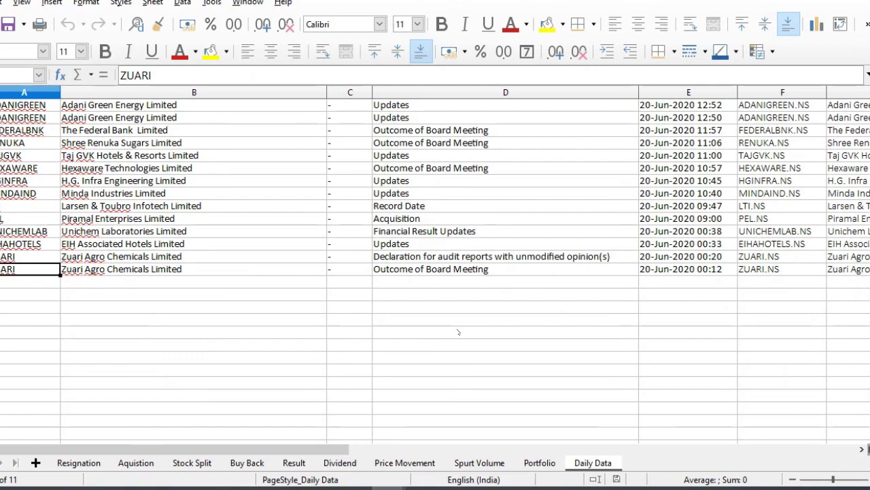
key("Down")
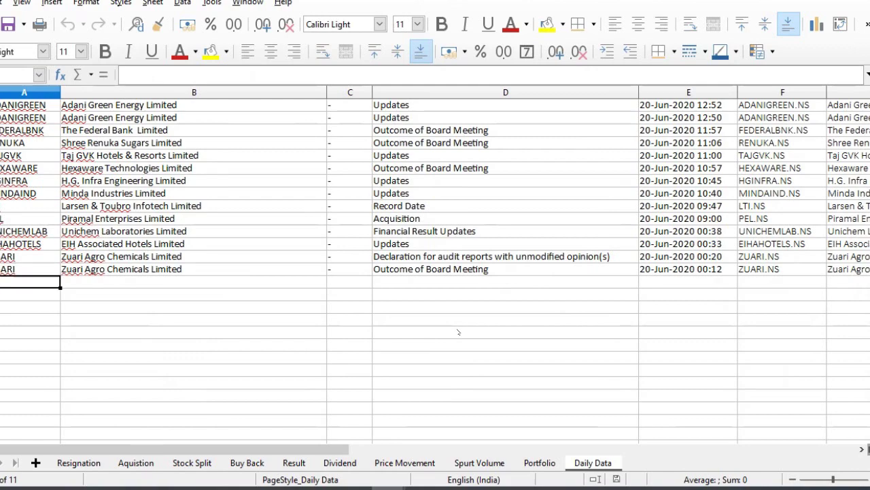
key("Up")
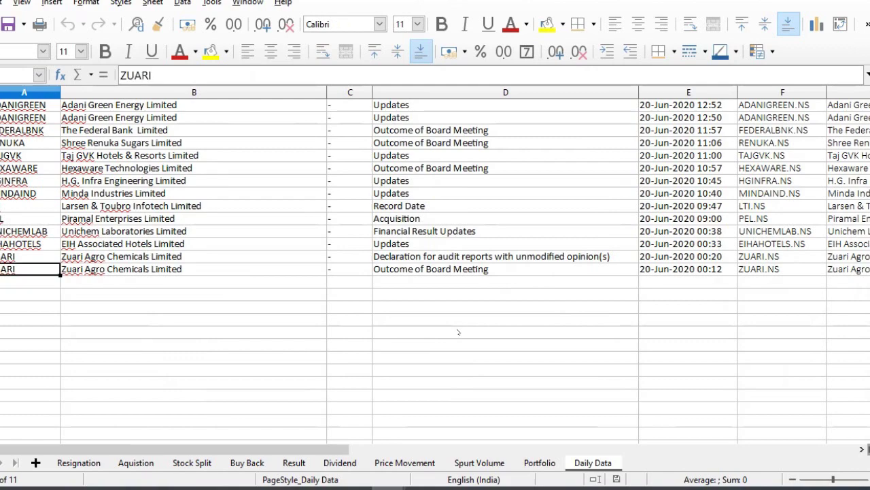
key("ctrl+Up")
key("Down")
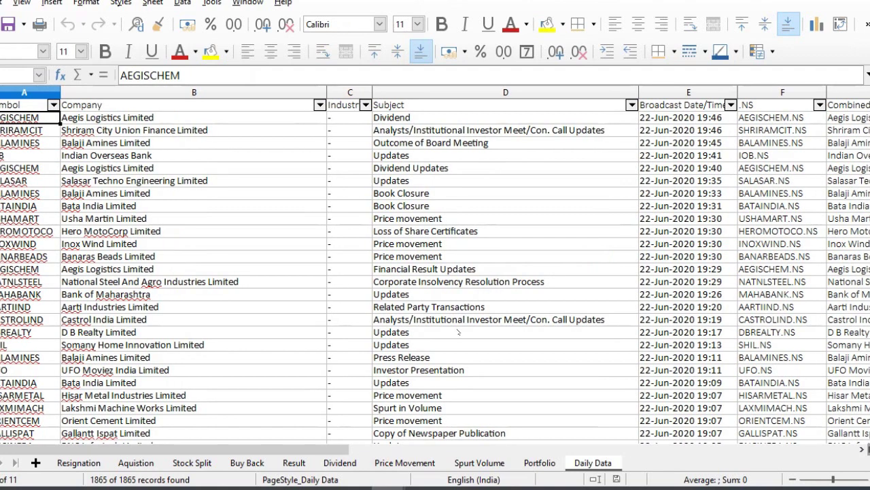
key("ctrl+Down")
key("Down")
key("ctrl+v")
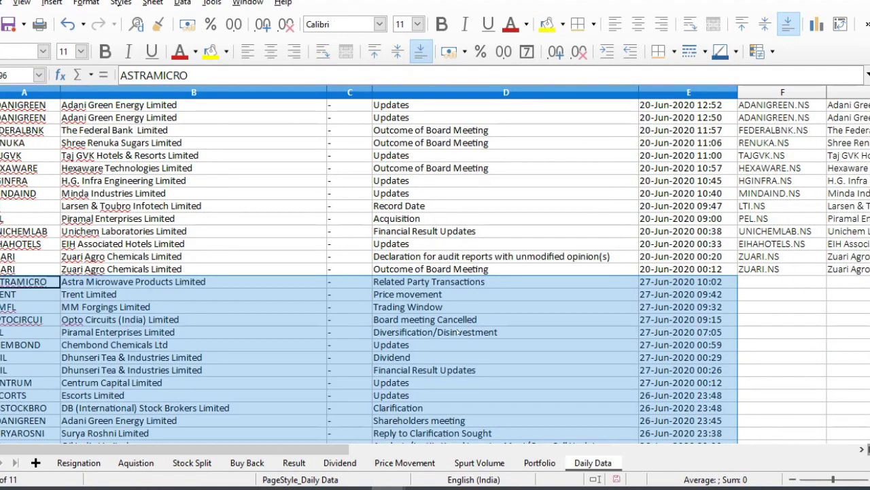
key("Right")
key("Right")
key("Right")
key("Right")
key("Left")
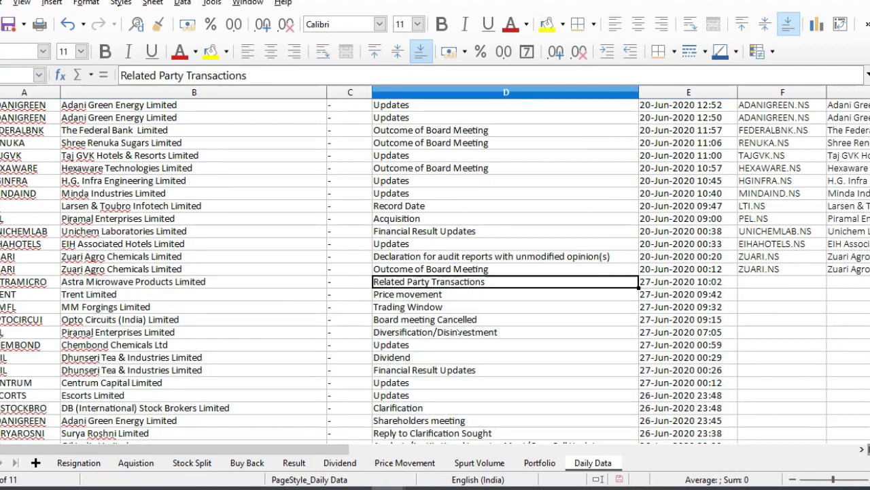
key("Left")
key("Left")
key("Left")
key("Right")
key("Right")
key("Right")
key("Right")
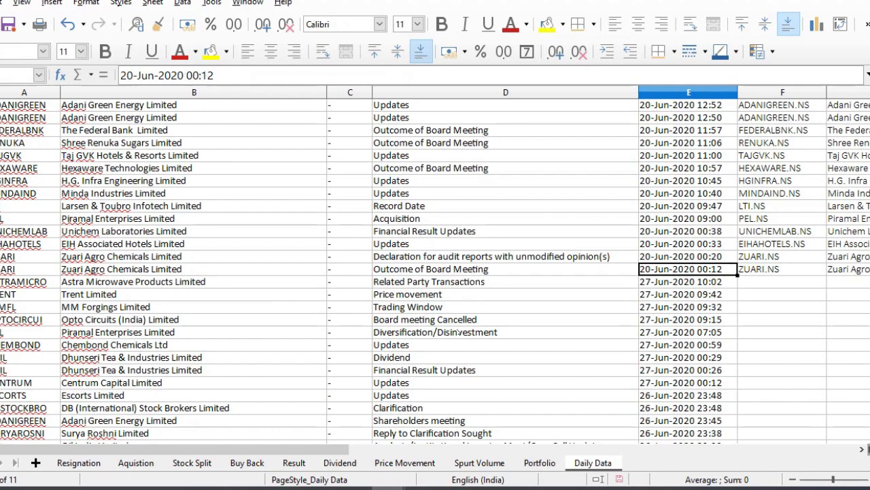
Step: Fill the .NS and Combined formulas from the last ZUARI row down through all new rows
key("Right")
key("shift+Right")
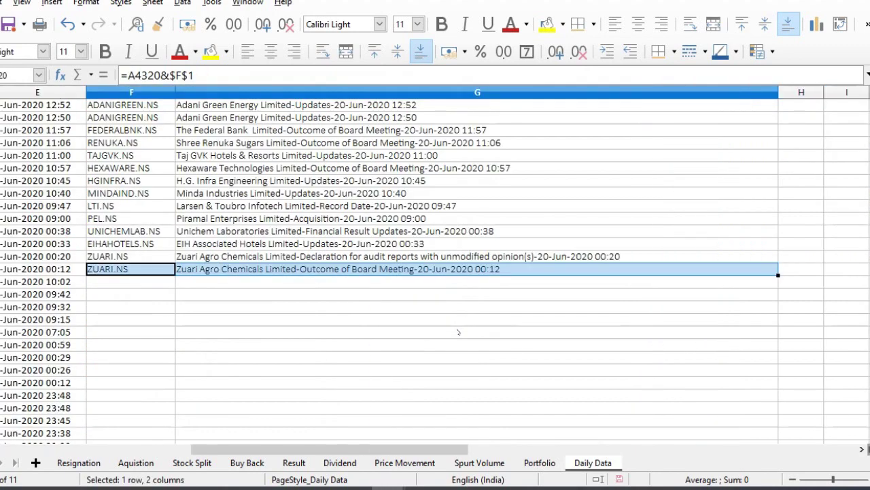
key("ctrl+c")
key("Left")
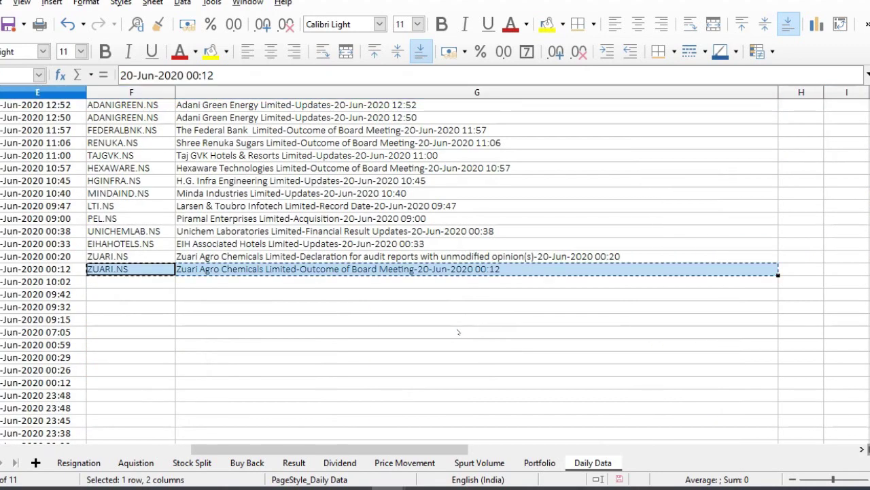
key("Right")
key("ctrl+Down")
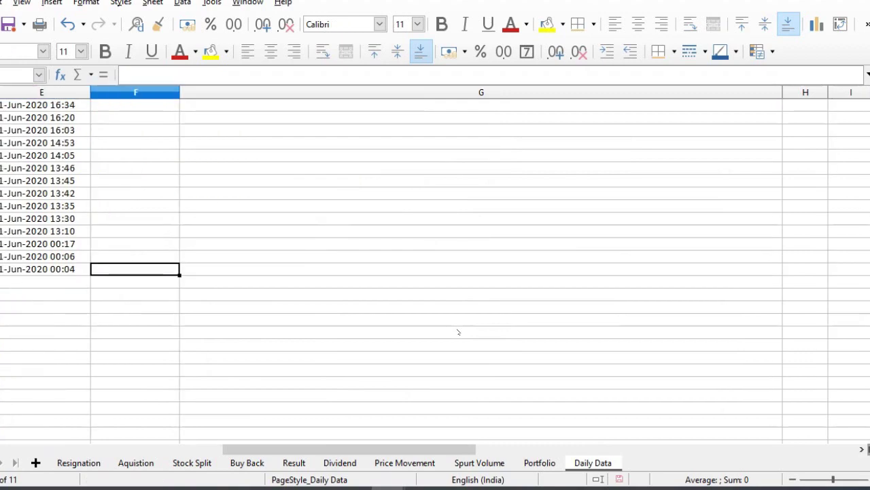
key("shift+Right")
key("ctrl+shift+Up")
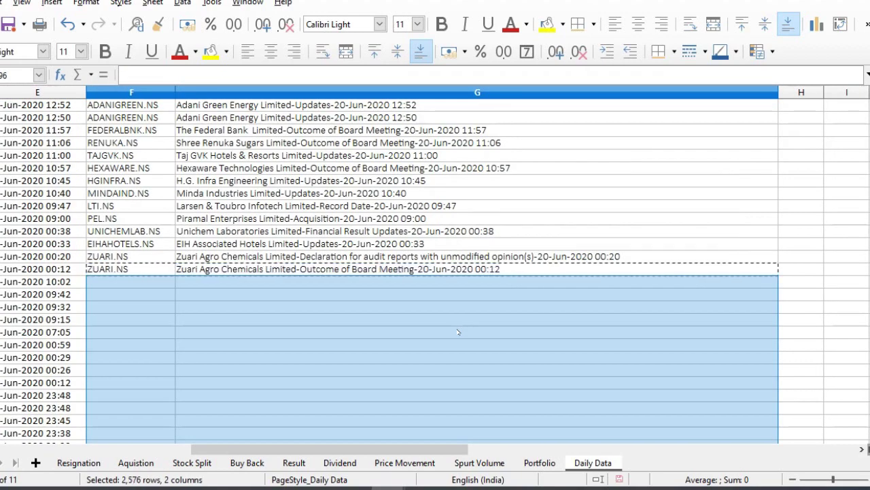
key("ctrl+v")
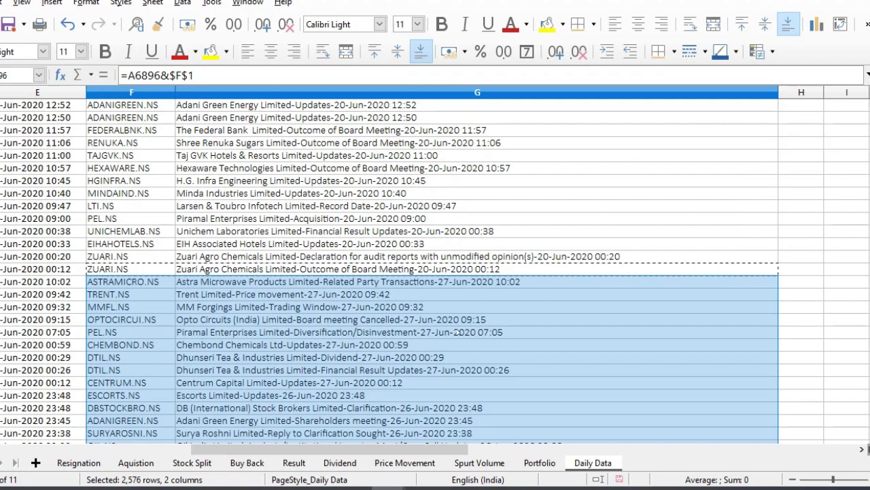
Step: Verify the filled formulas on the OIL.NS and RAMCOCEM.NS rows, then open the Resignation sheet
scroll(458, 332, "up", 10)
key("Left")
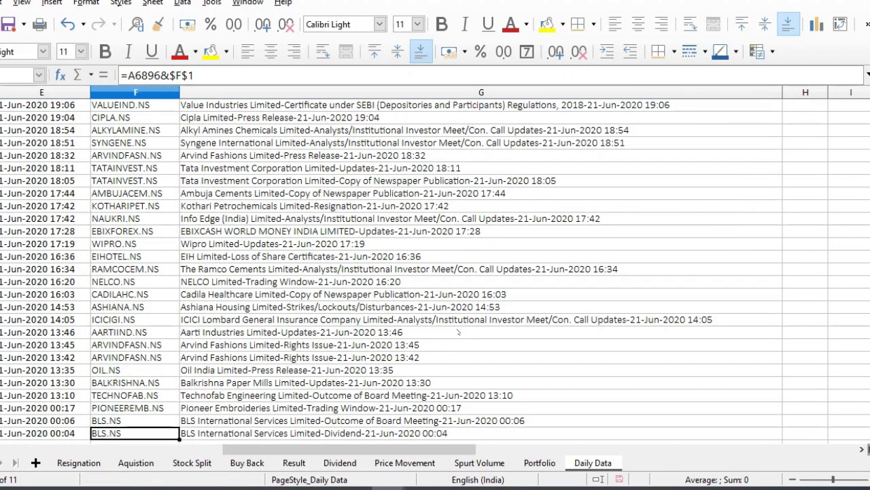
key("Up")
key("Up")
key("Up")
key("Up")
key("Up")
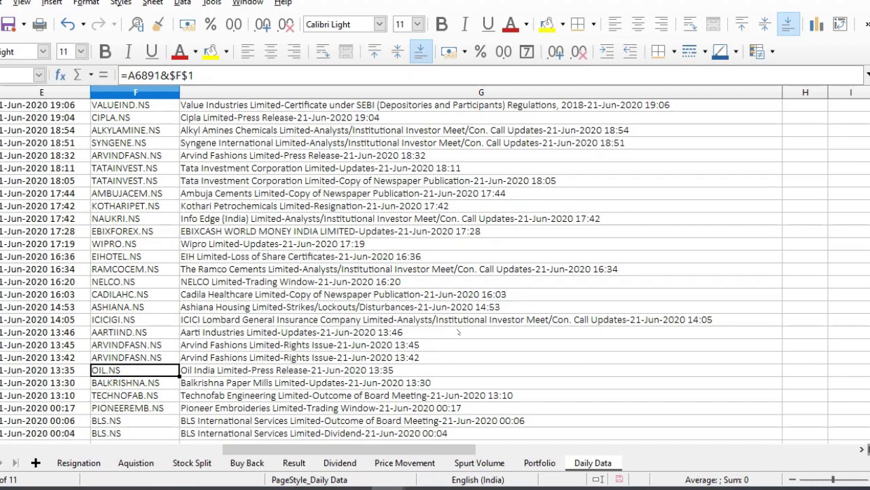
key("Right")
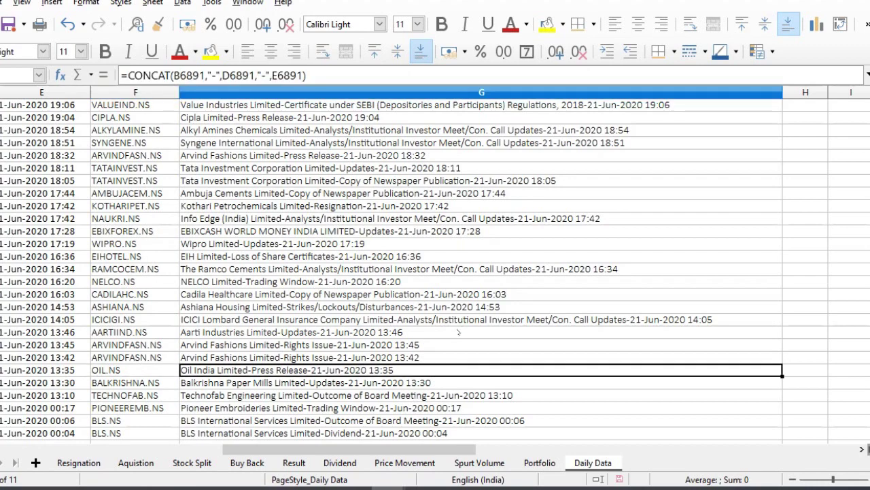
key("Left")
key("Left")
key("Left")
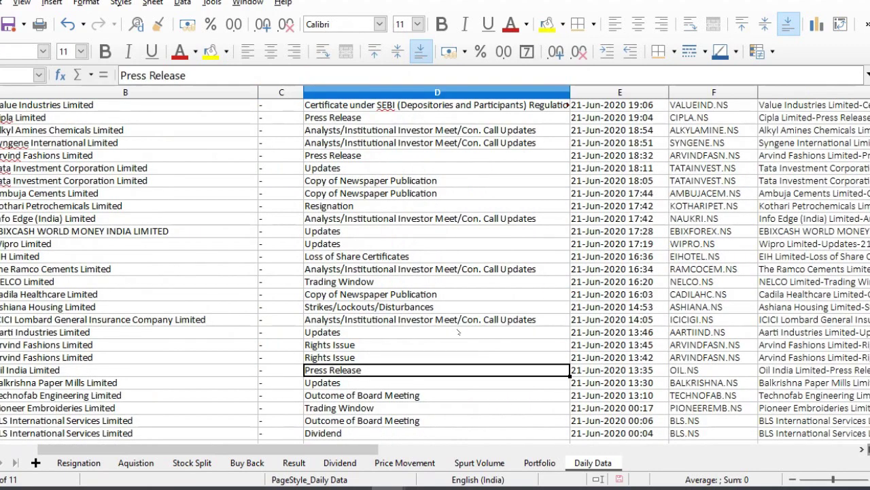
key("Right")
key("Right")
key("Right")
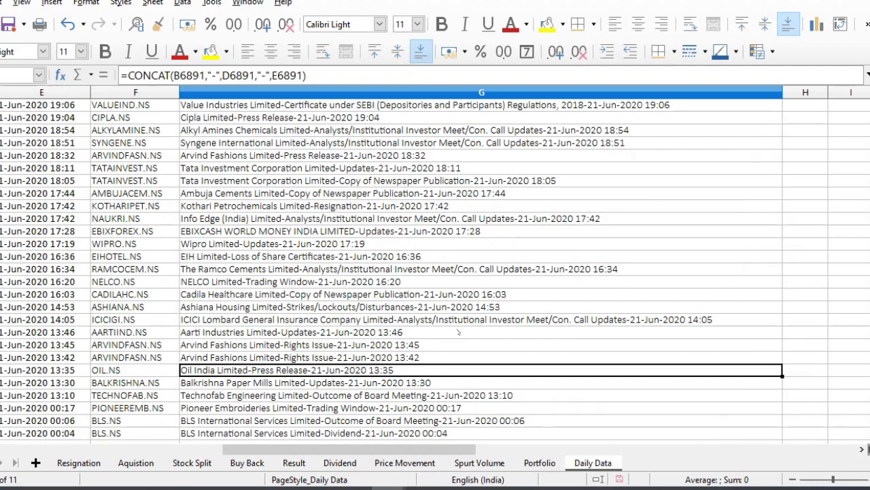
left_click(319, 269)
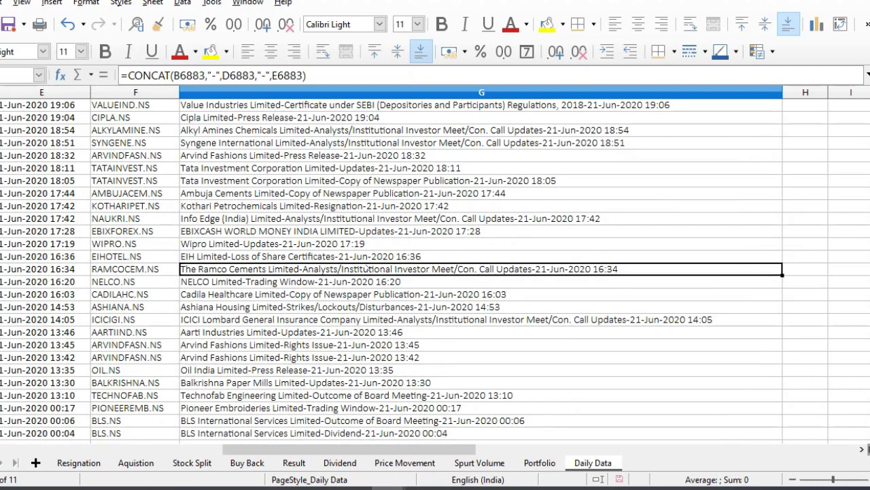
left_click(71, 463)
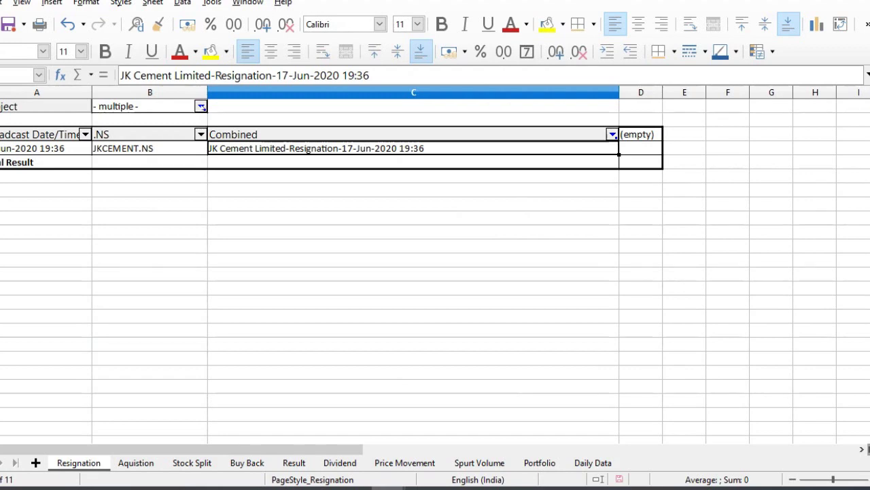
Step: Filter the Resignation pivot's Subject field to Resignation only
left_click(201, 107)
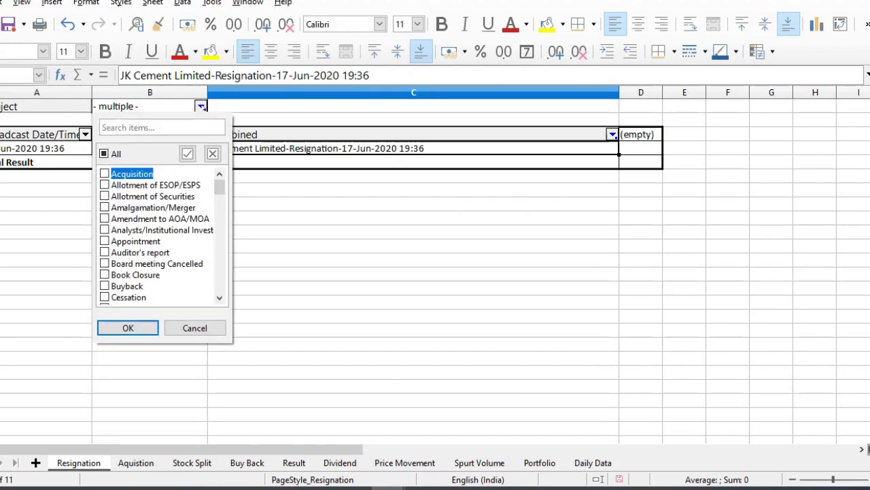
mouse_move(219, 192)
left_mouse_down()
mouse_move(221, 285)
mouse_move(220, 178)
left_mouse_up()
type("resig")
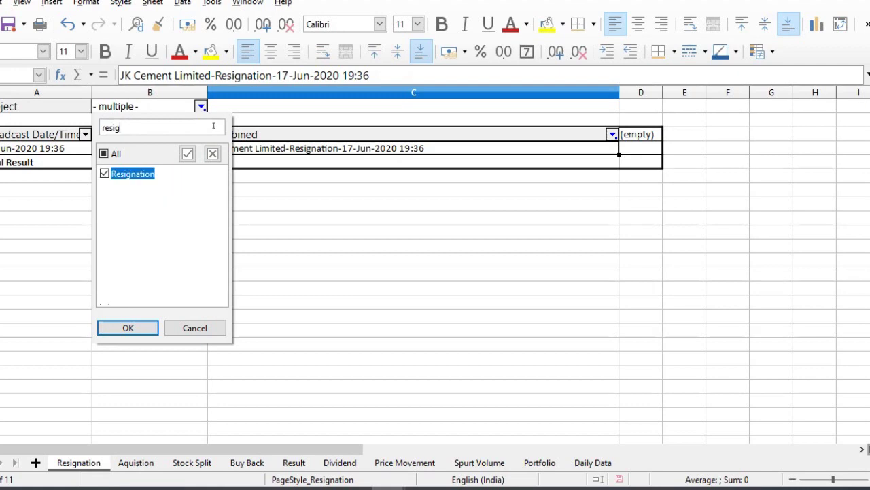
left_click(128, 327)
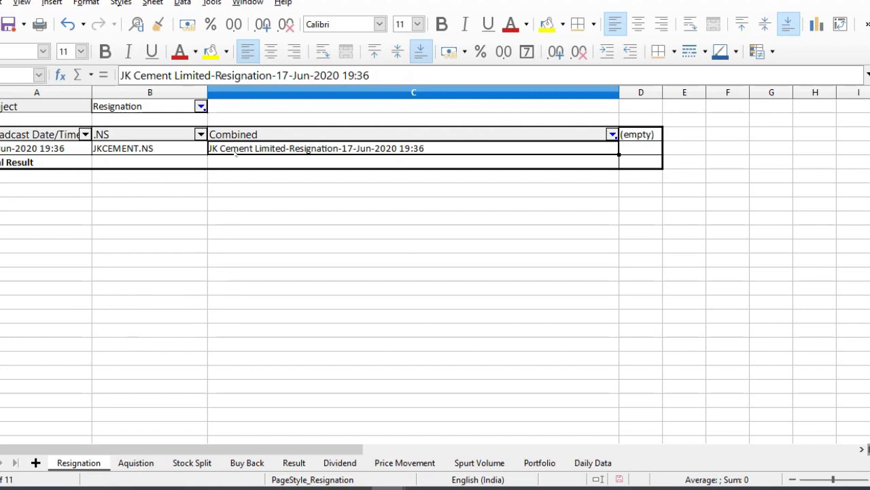
Step: Inspect the Broadcast Date/Time and .NS column filter lists without changing them
left_click(86, 135)
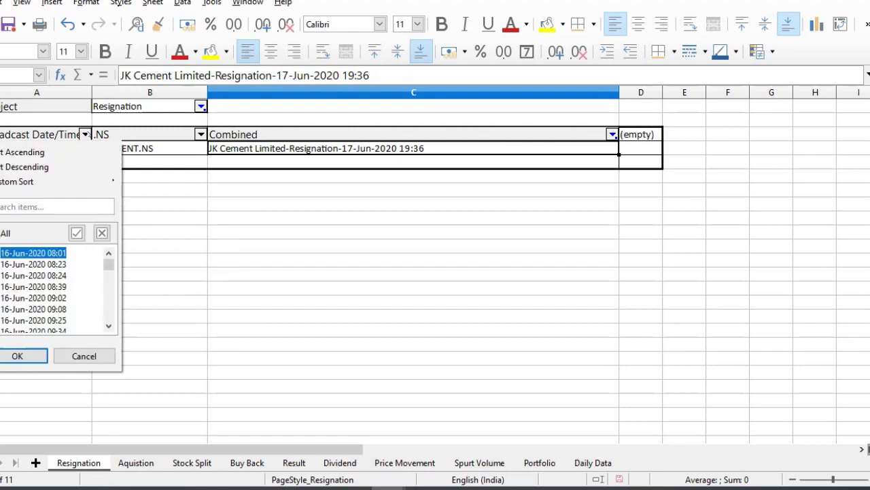
left_click(166, 139)
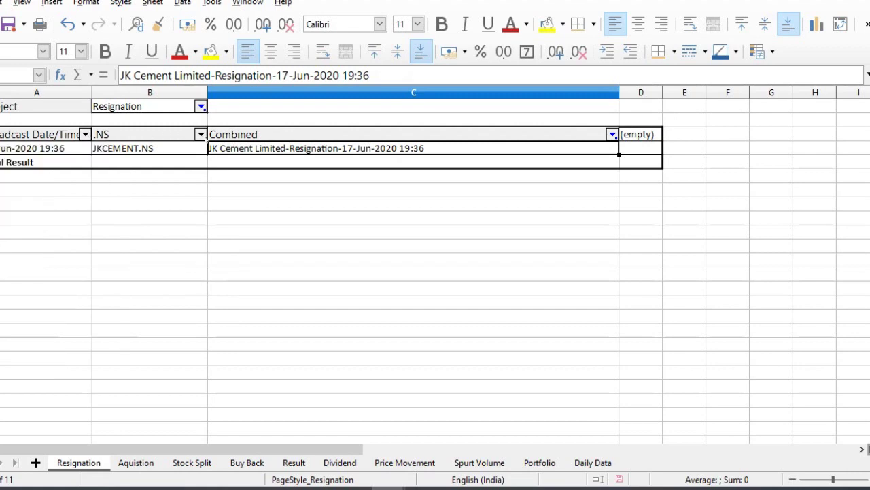
left_click(201, 134)
left_click(358, 176)
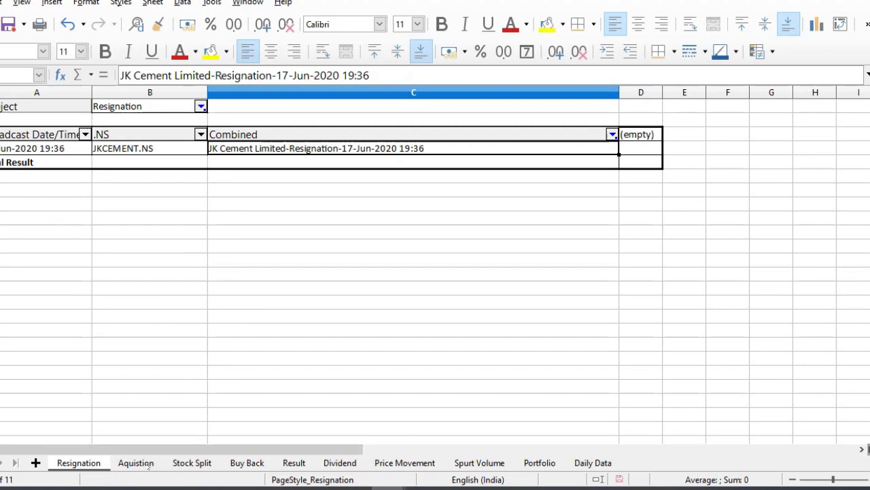
Step: On the Aquistion sheet, filter the pivot's Subject field to Acquisition only
left_click(148, 465)
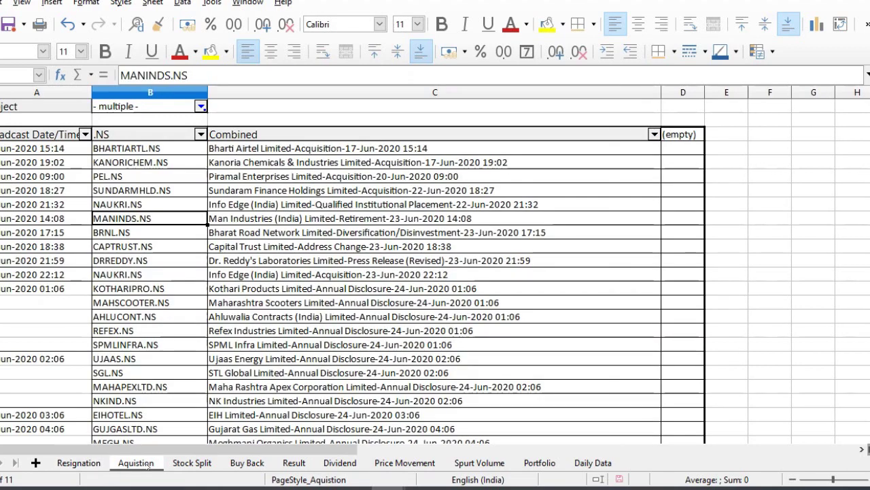
left_click(201, 106)
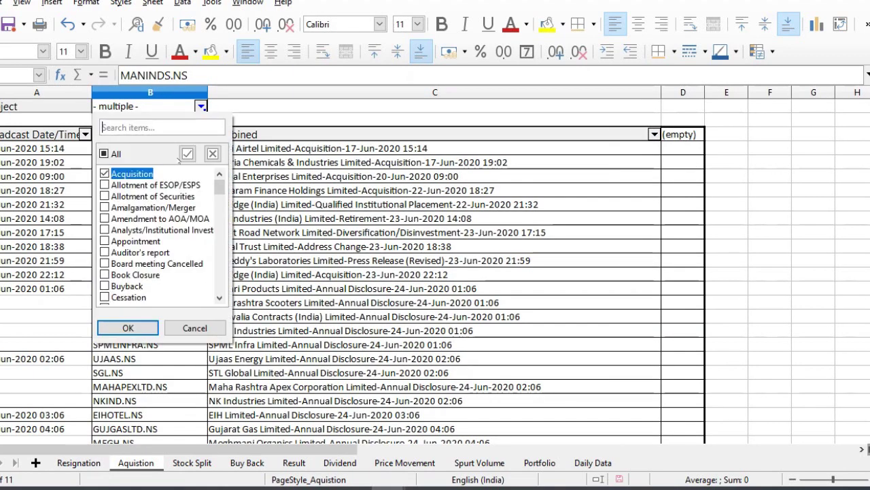
type("acqu")
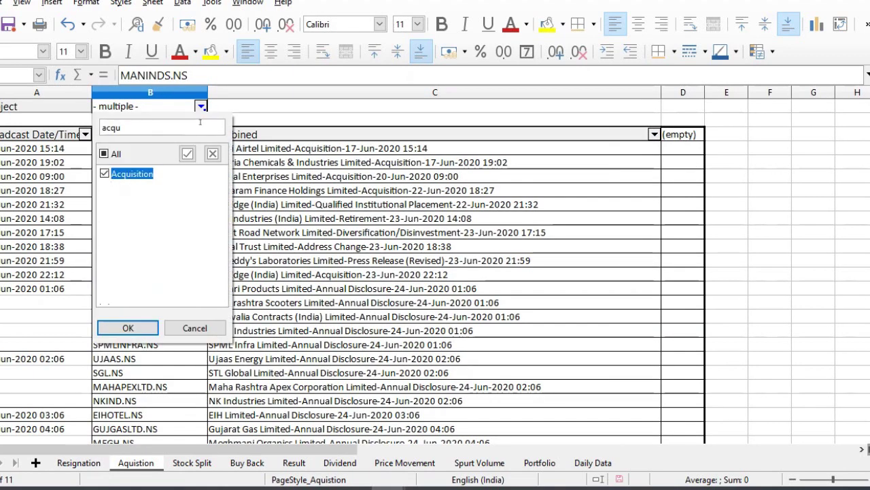
left_click(123, 329)
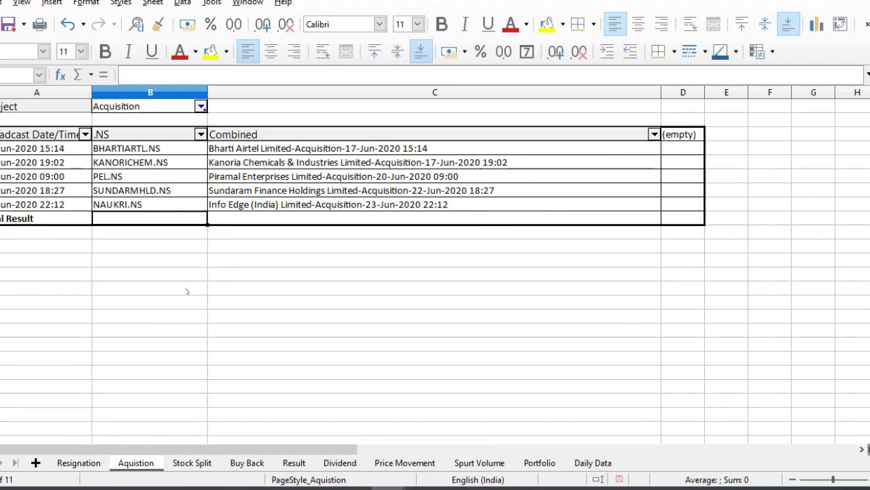
Step: Refresh the Acquisition pivot table's data
right_click(261, 178)
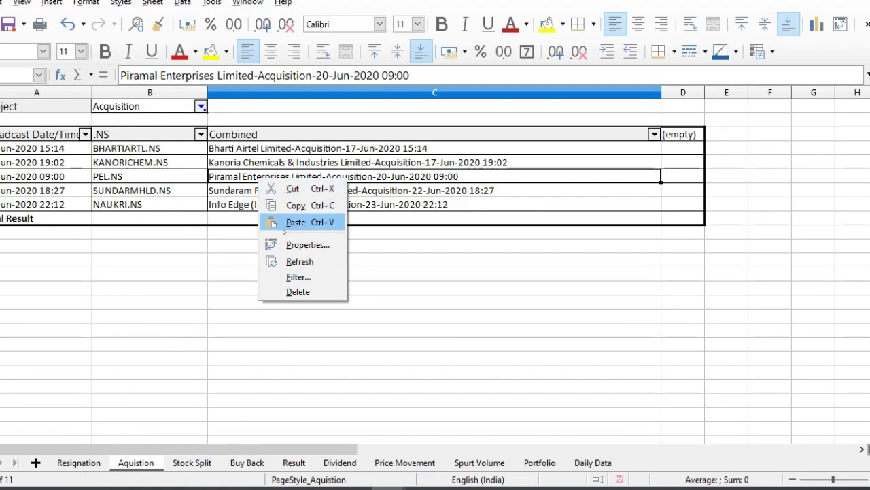
left_click(288, 262)
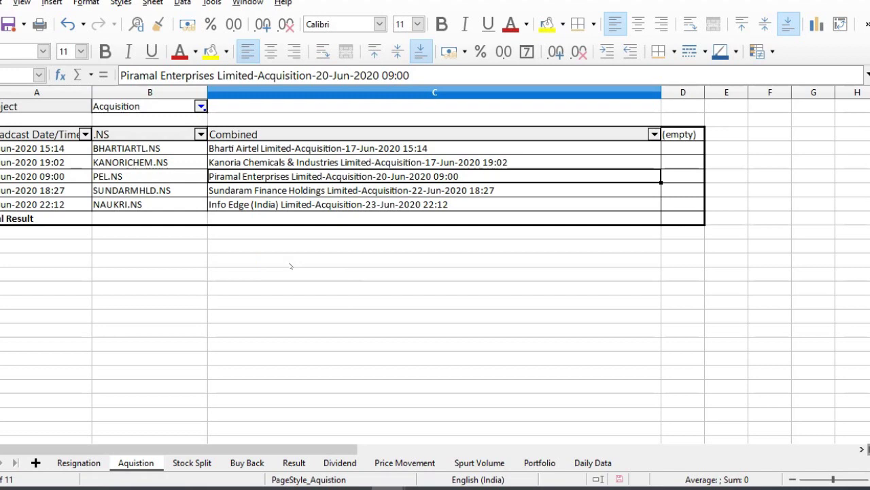
left_click(200, 461)
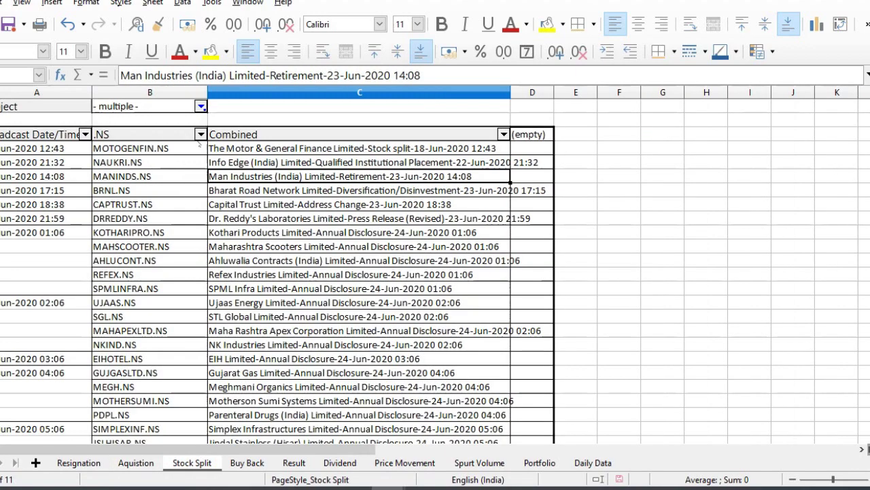
Step: Filter the Stock Split pivot's Subject field to Stock split announcements
left_click(201, 107)
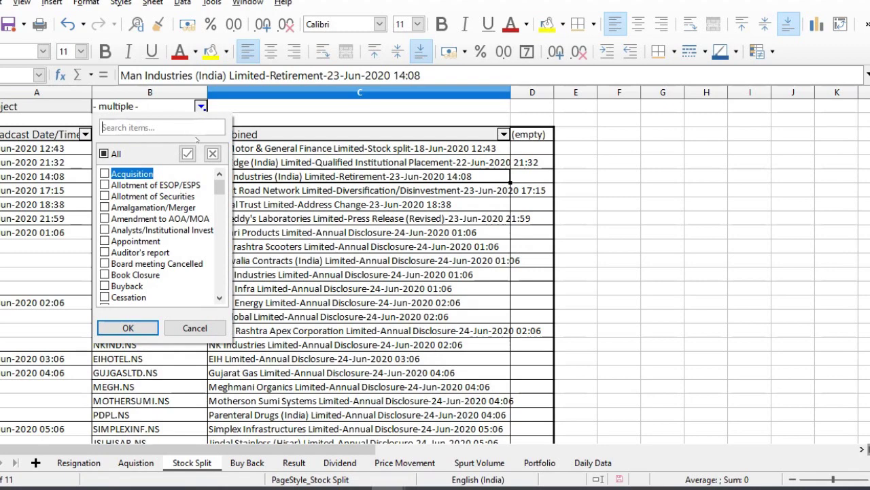
type("spli")
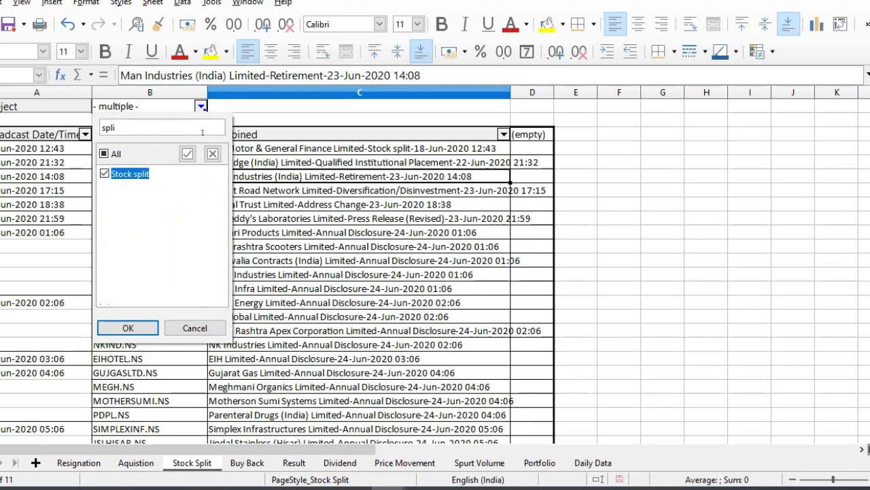
left_click(128, 328)
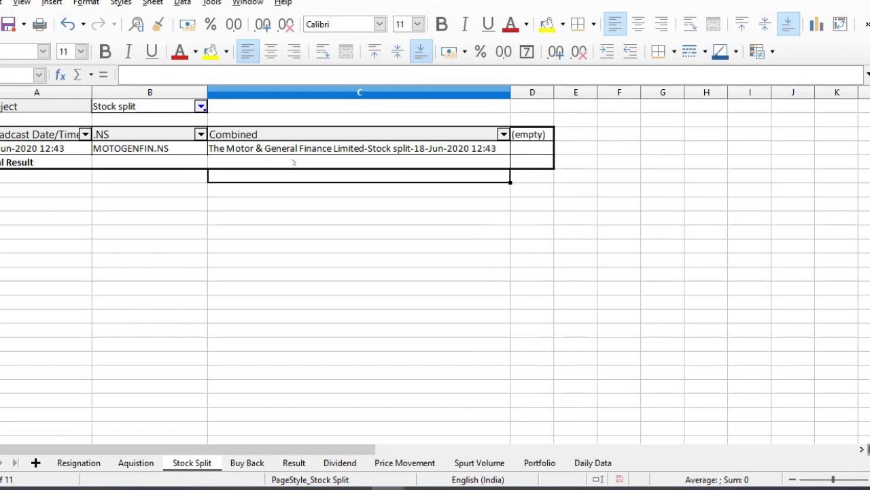
left_click(85, 135)
left_click(359, 282)
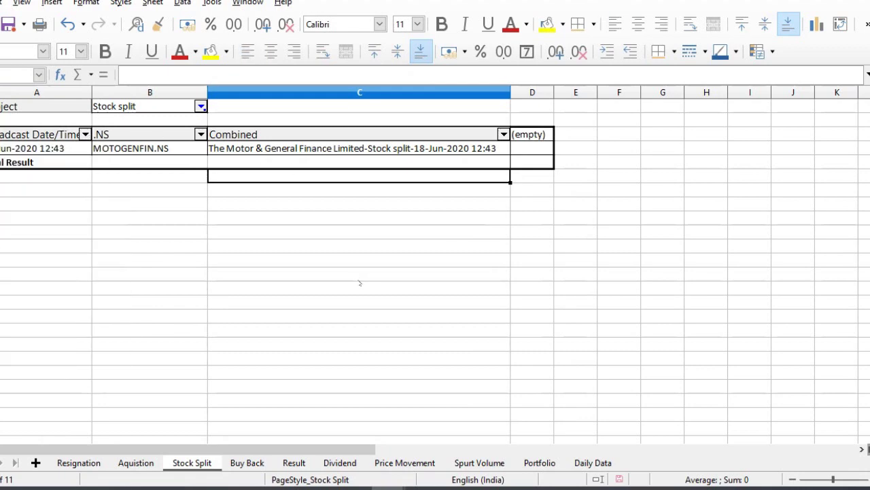
Step: On the Buy Back sheet, filter Subject to the buyback-related subjects
left_click(258, 466)
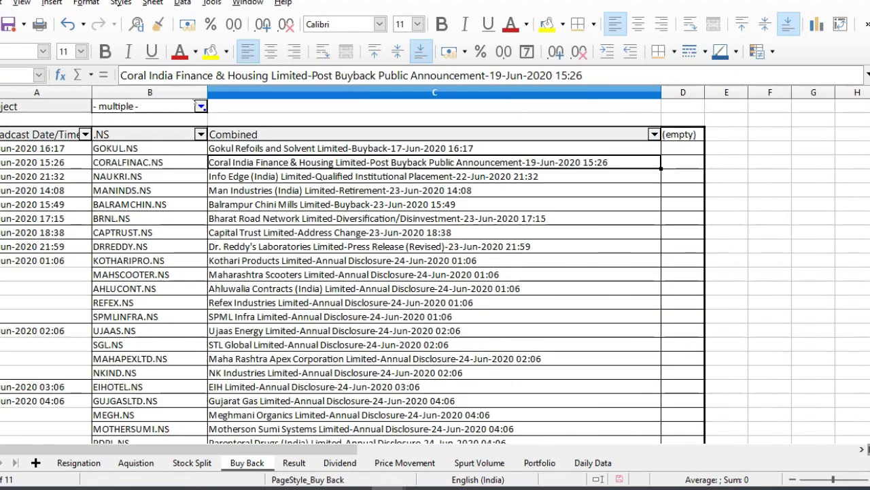
left_click(201, 106)
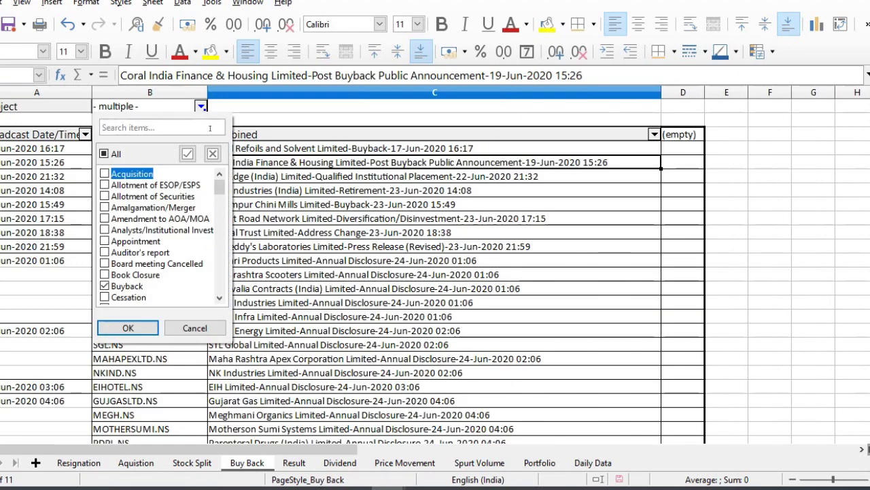
type("buyb")
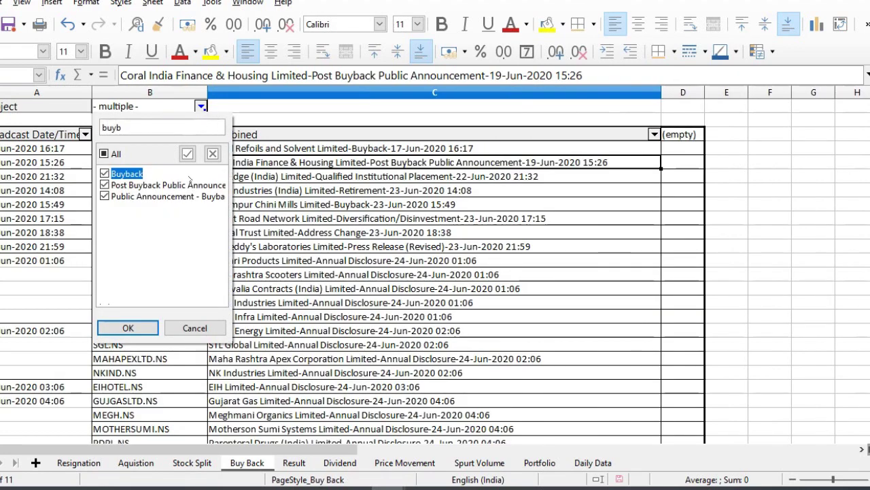
left_click(146, 328)
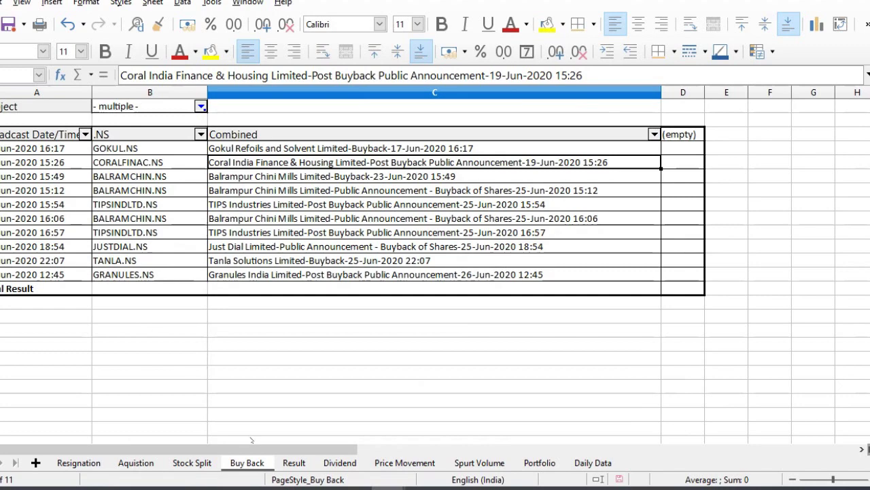
Step: On the Result sheet, filter Subject to the result-related subjects
left_click(292, 466)
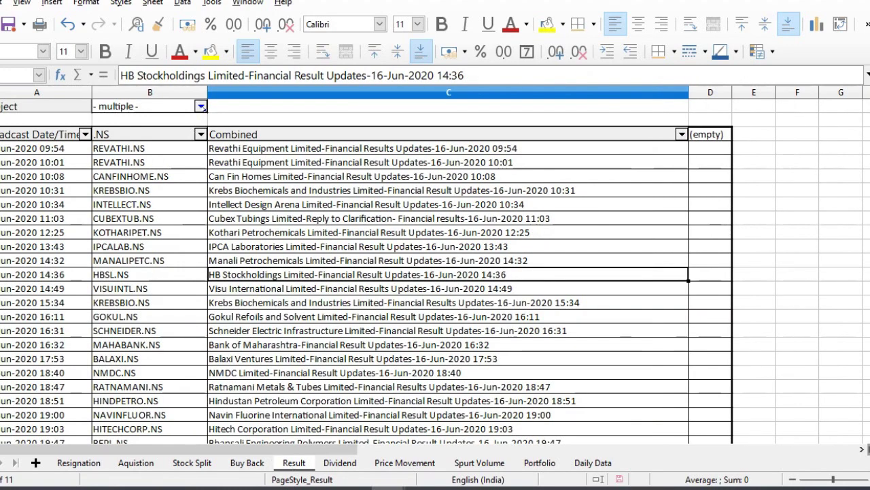
left_click(201, 106)
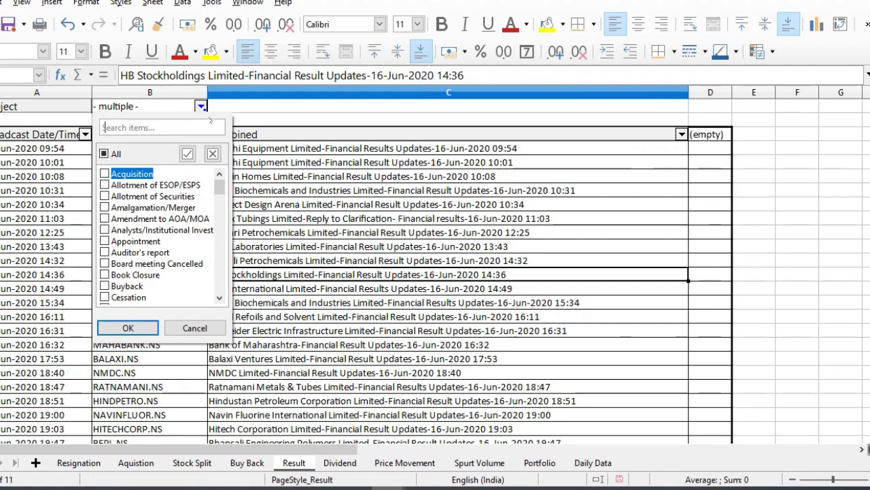
type("resul")
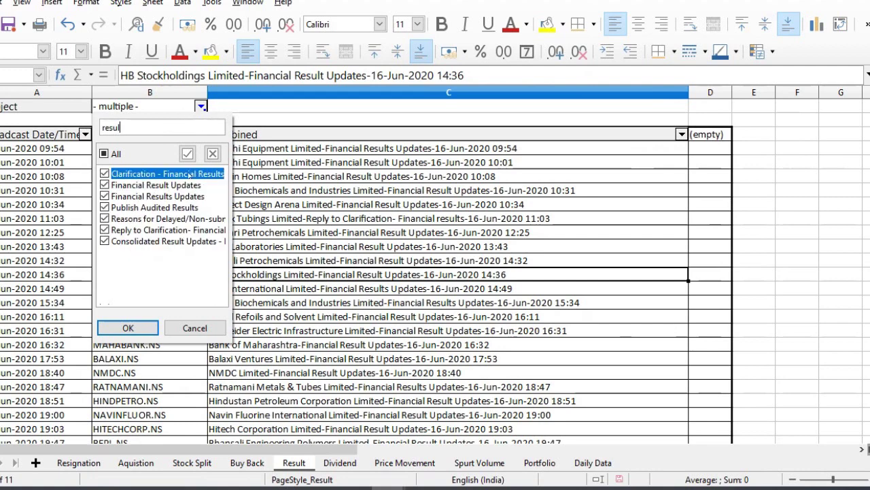
left_click(127, 327)
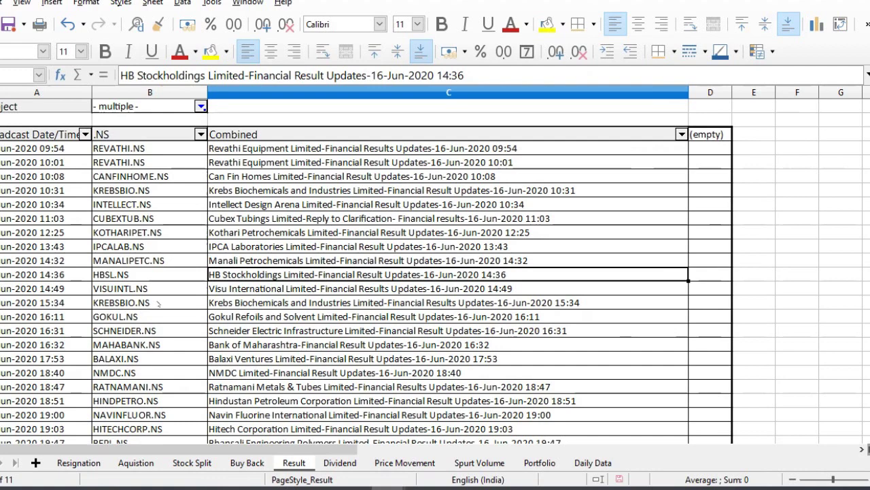
Step: Filter the Dividend sheet's Subject to dividend-related subjects, then open Price Movement
left_click(345, 465)
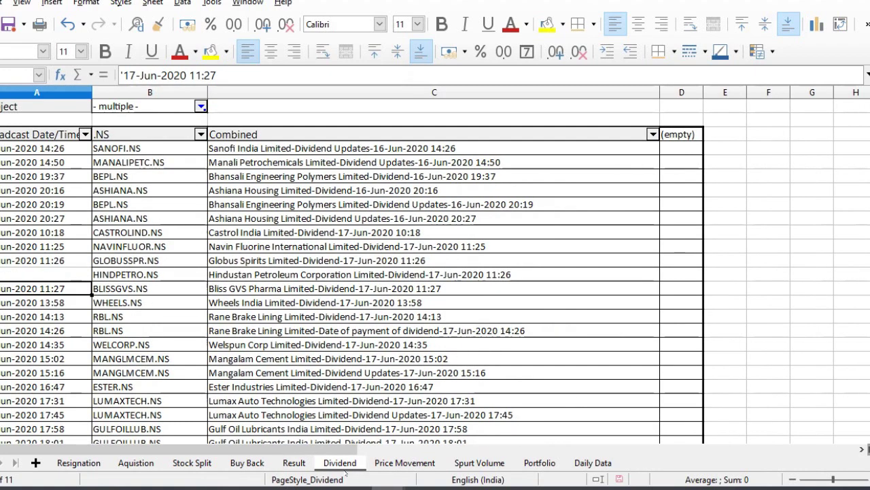
left_click(202, 94)
left_click(201, 106)
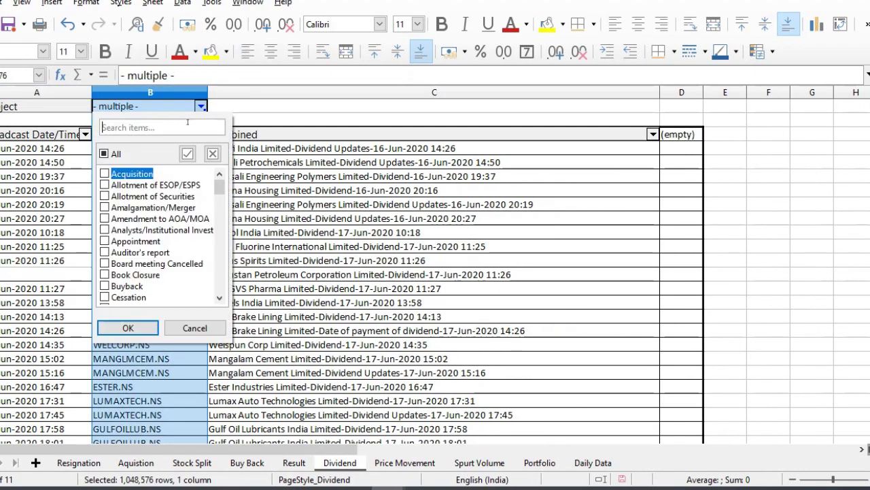
type("divi")
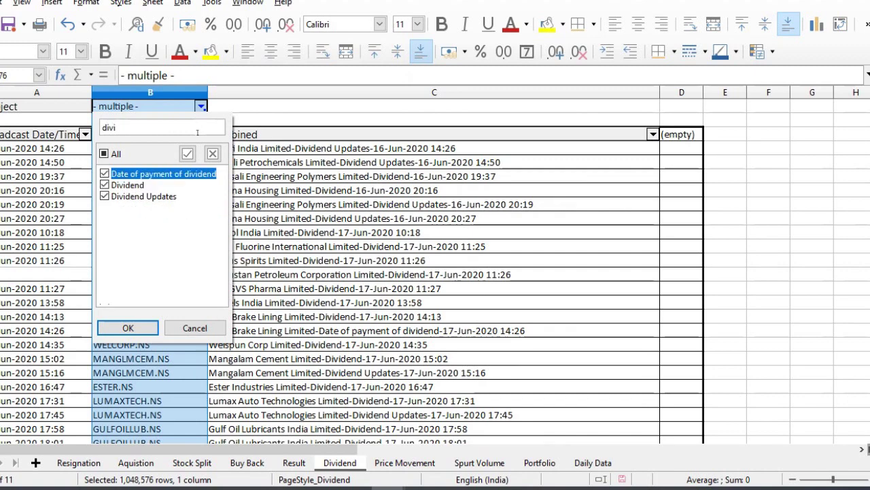
left_click(128, 328)
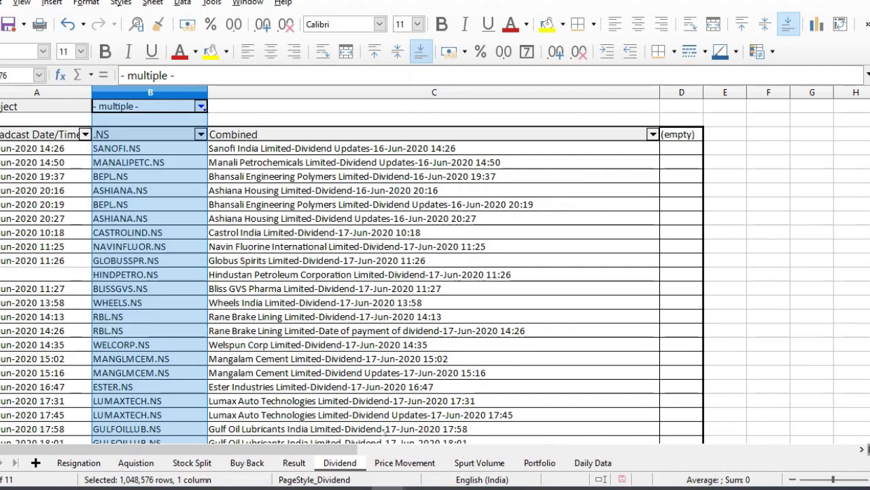
left_click(405, 463)
left_click(378, 301)
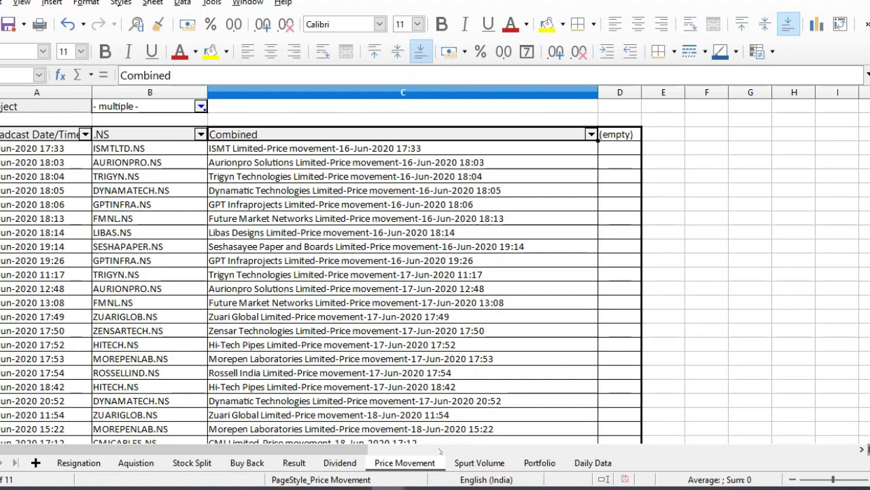
Step: Pass through Spurt Volume to the Portfolio sheet and select its Company field in A1
left_click(484, 465)
left_click(328, 218)
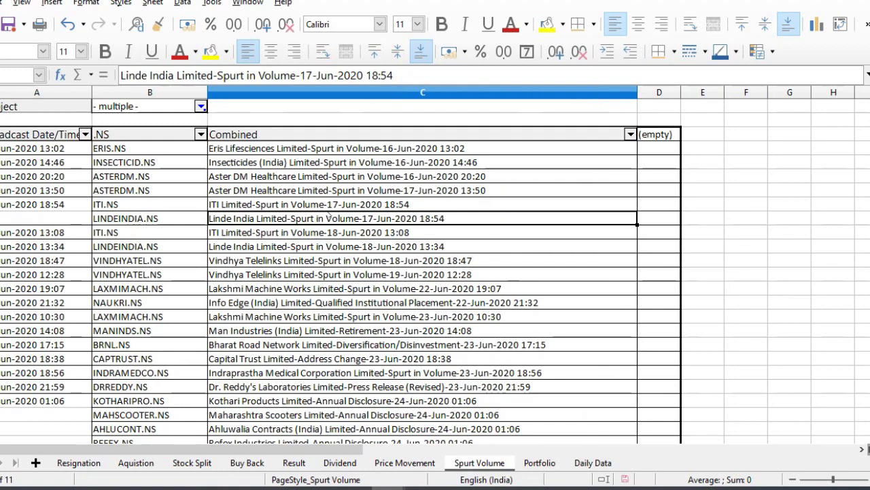
left_click(539, 463)
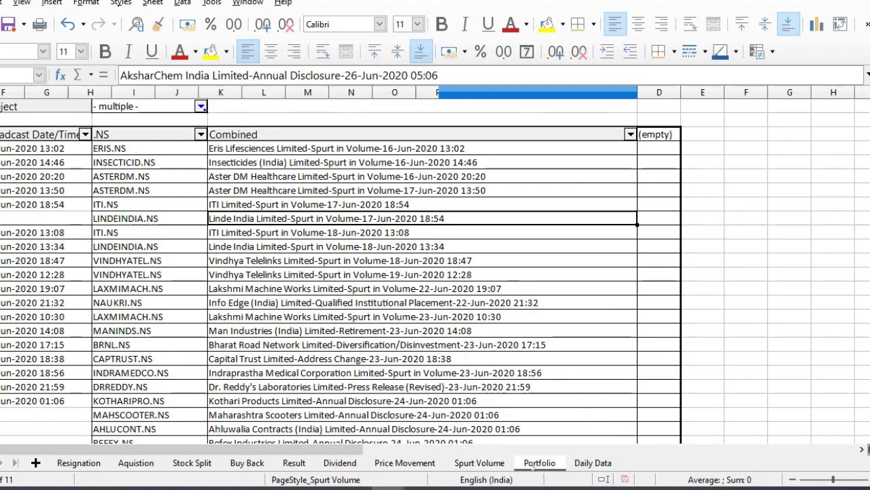
left_click(146, 110)
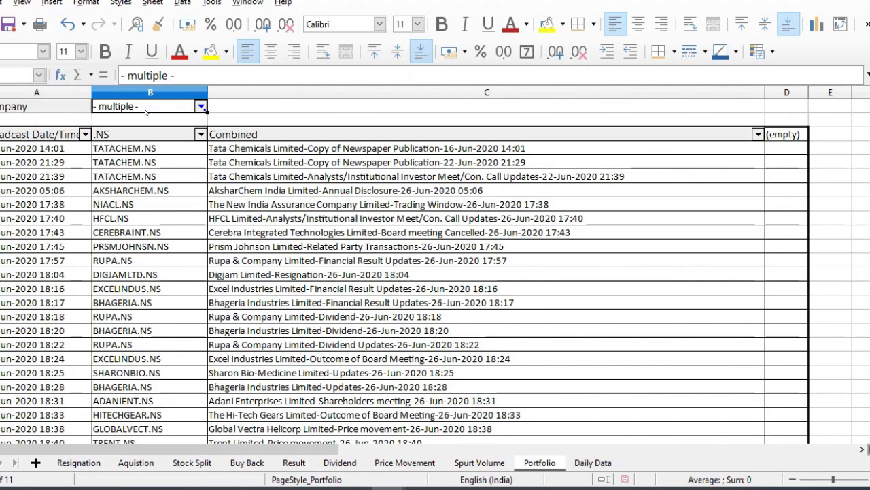
key("Left")
key("Down")
key("Down")
key("Down")
key("Up")
key("Up")
key("Up")
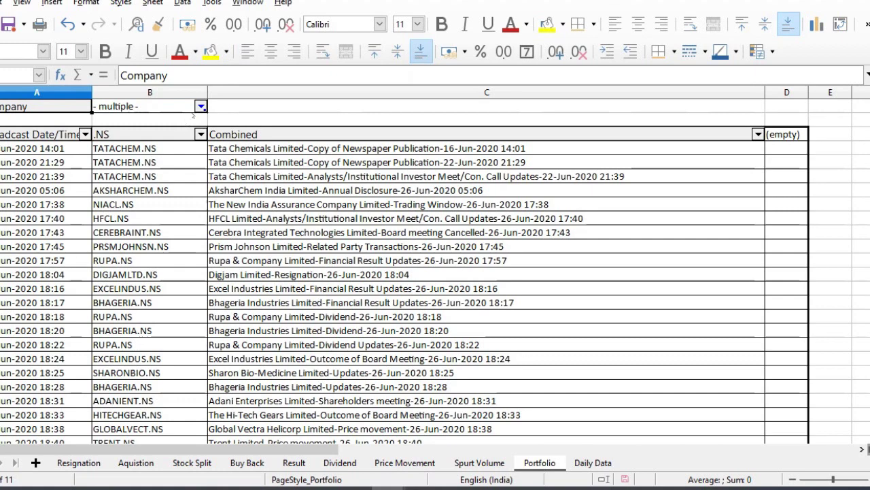
Step: Filter the Portfolio pivot's Company field to the Tata companies, including Tata Communications and Tata Consultancy Services
left_click(202, 107)
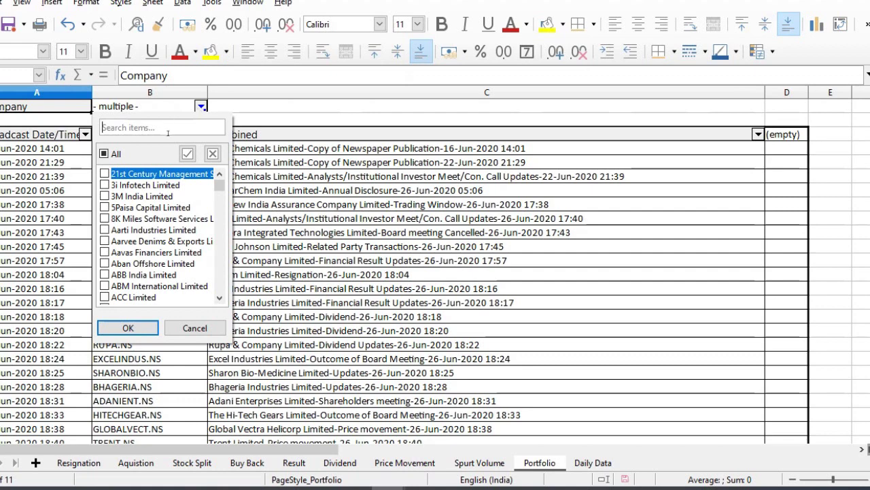
type("tata")
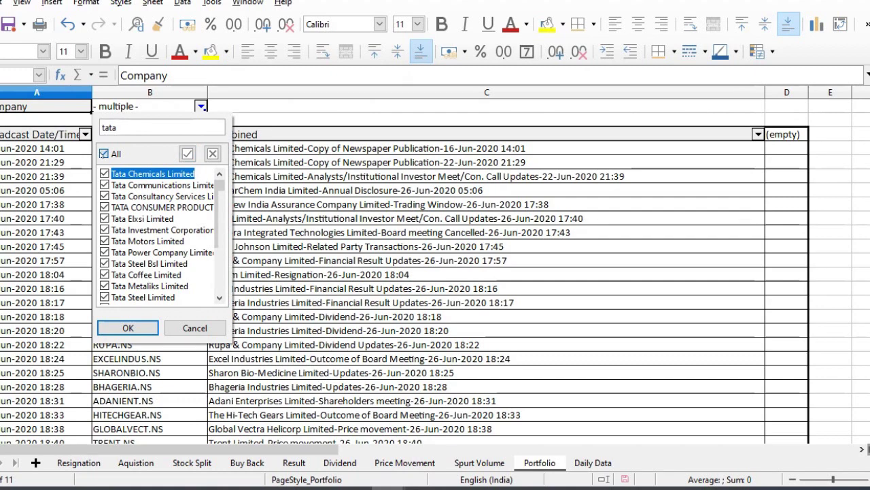
left_click(103, 153)
left_click(105, 184)
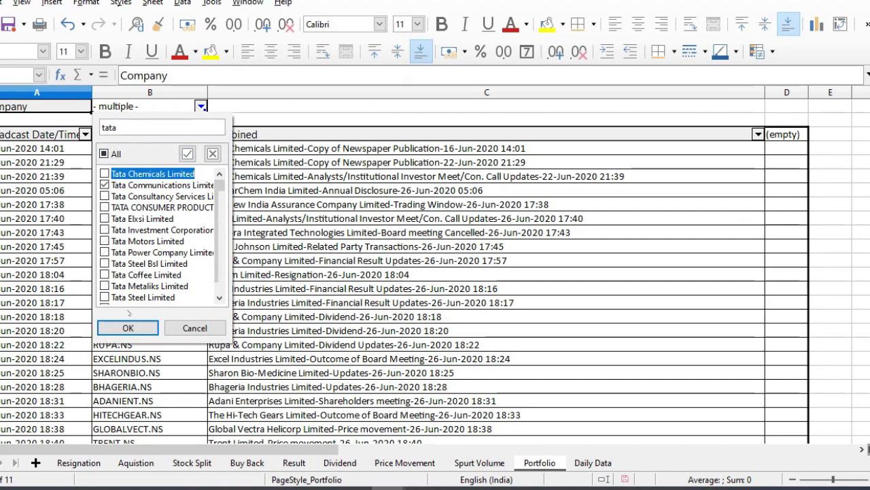
left_click(104, 196)
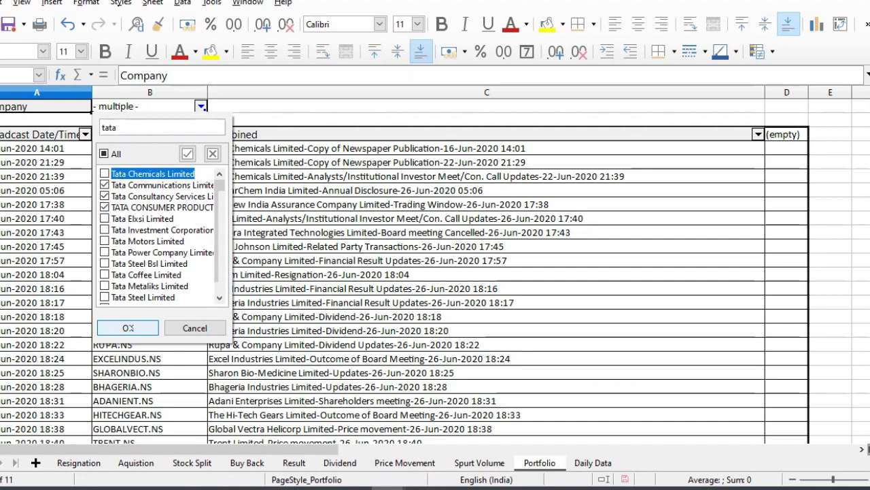
left_click(131, 326)
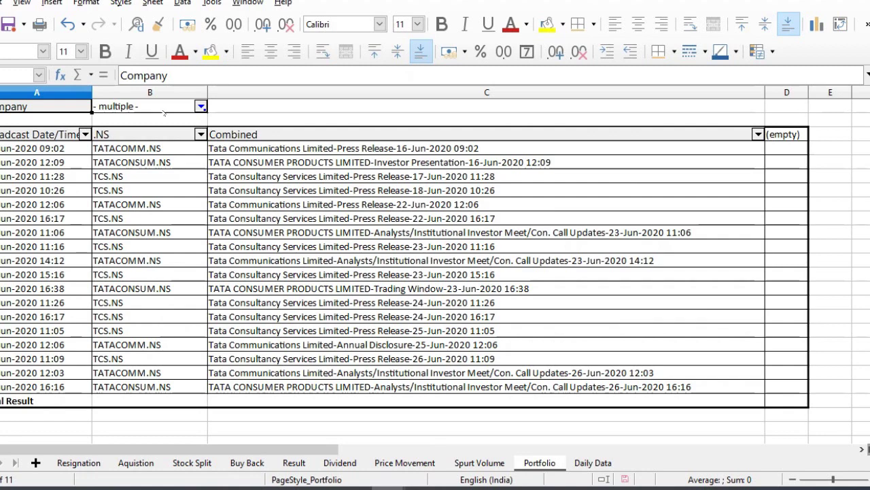
Step: Review the filtered Tata announcements' dates and press-release text, then go to the Resignation sheet
left_click(85, 134)
left_click(85, 134)
left_click(41, 148)
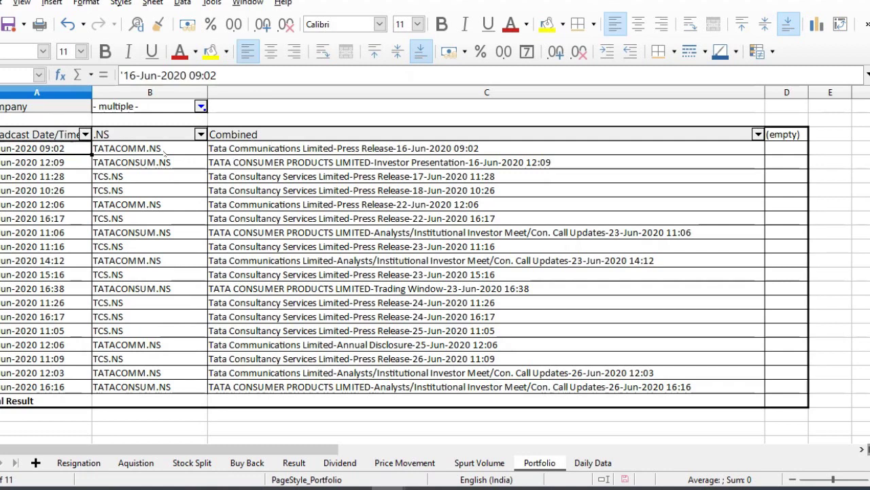
left_click(307, 150)
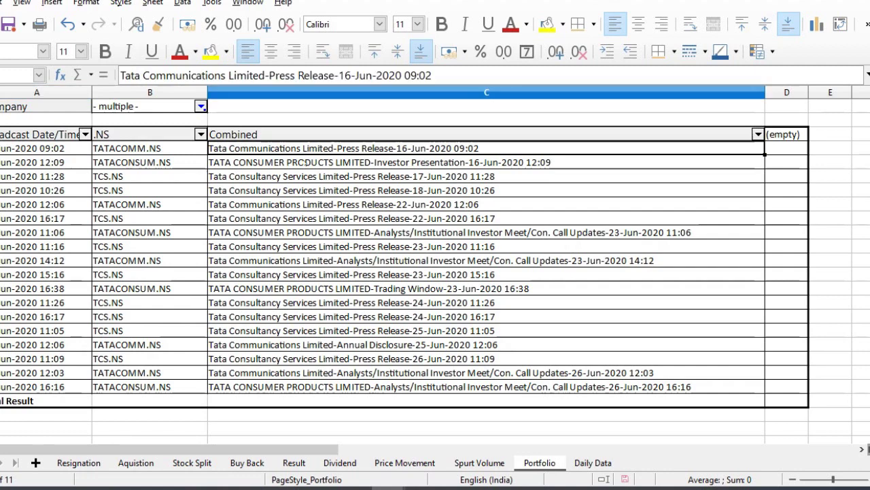
key("Down")
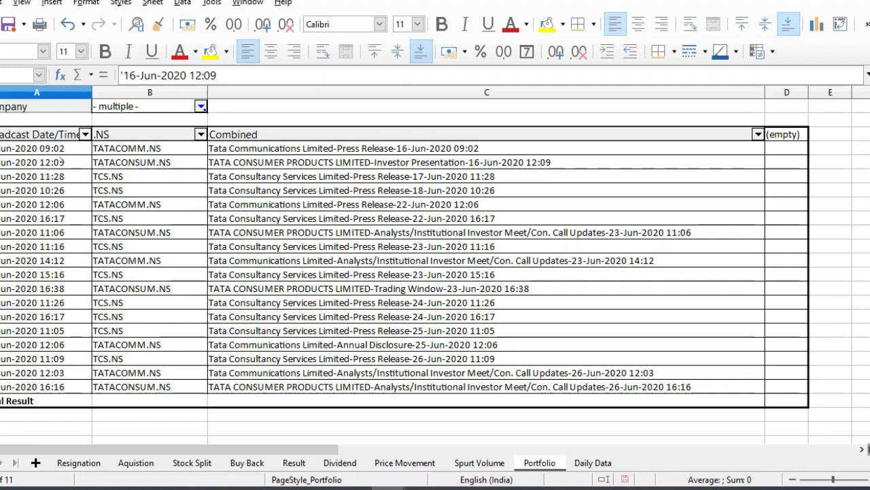
left_click(58, 162)
left_click(77, 462)
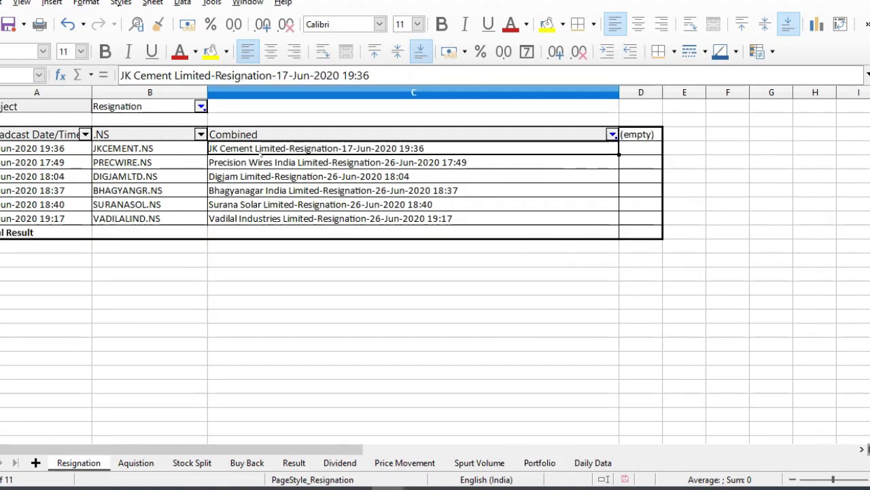
Step: Blank the Precision Wires announcement cell and select PRECWIRE within the PRECWIRE.NS symbol for copying
left_click(34, 163)
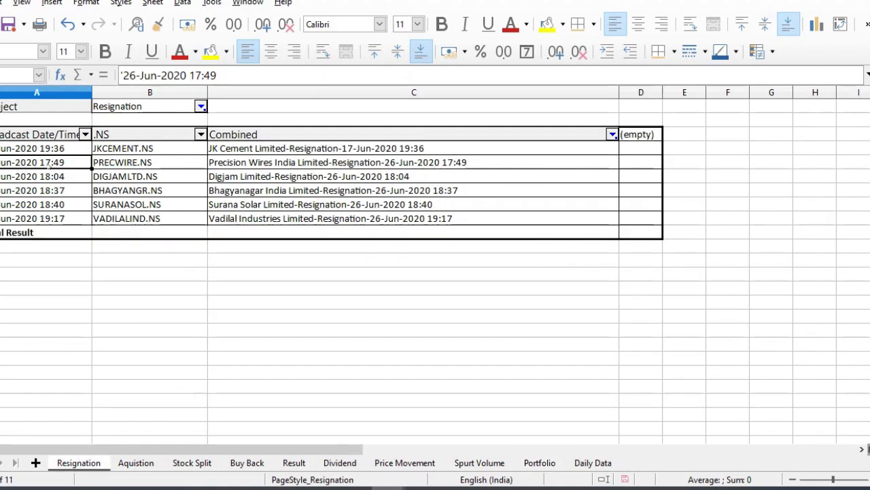
left_click(174, 161)
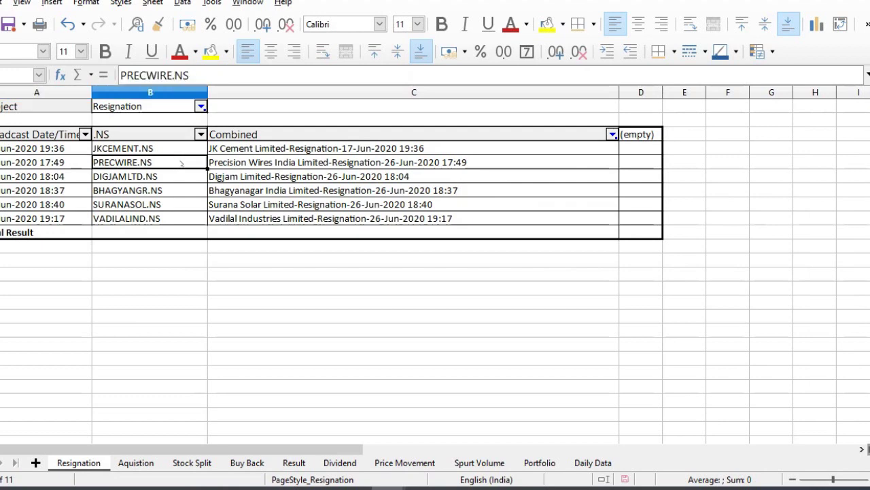
left_click(273, 165)
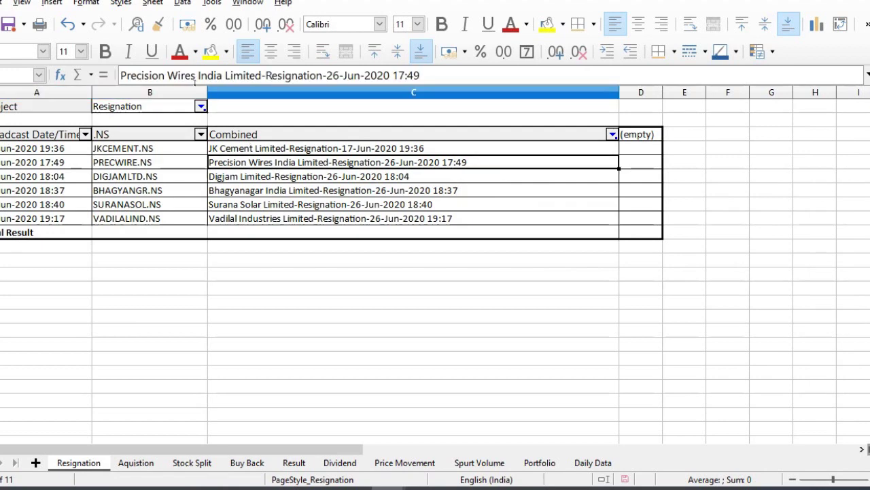
key("Delete")
left_click(161, 164)
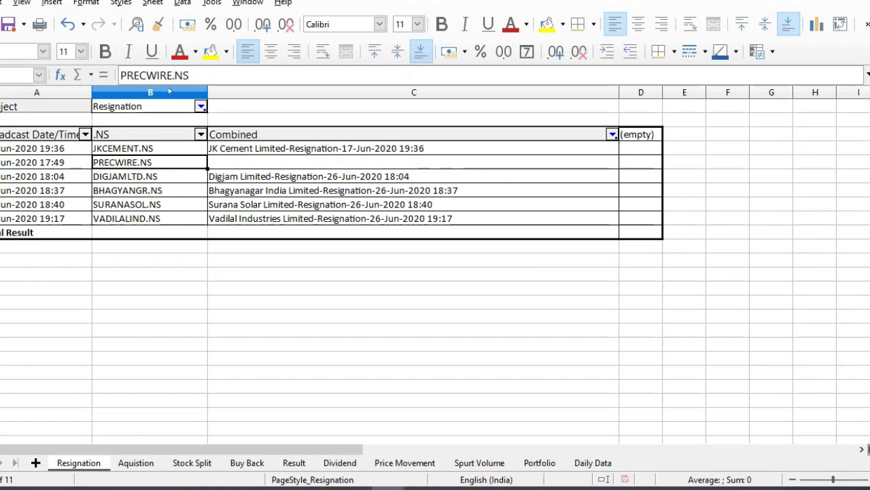
left_click_drag(173, 75, 113, 76)
key("ctrl+c")
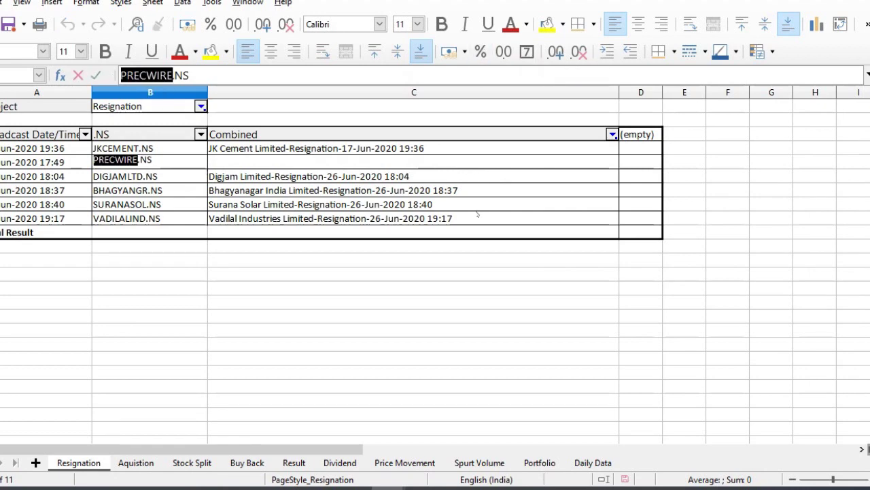
Step: On the NSE announcements page, paste PRECWIRE into the Company field and run a search
key("alt+Tab")
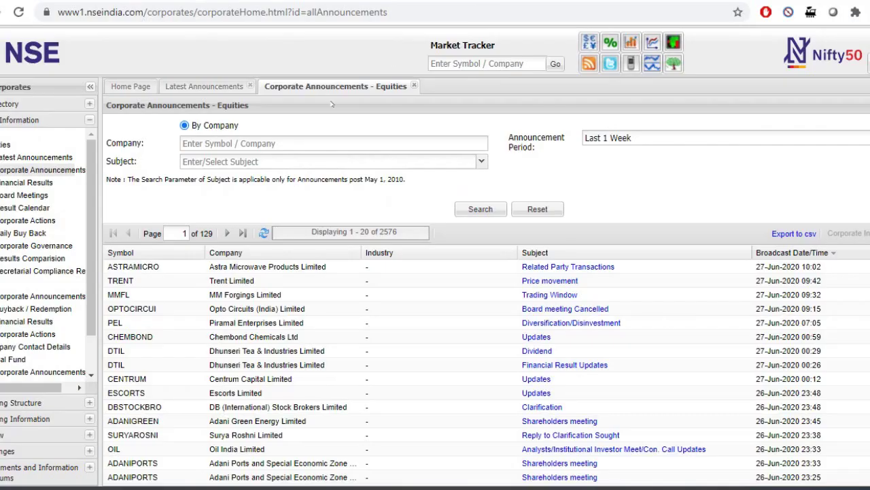
left_click(337, 143)
key("ctrl+v")
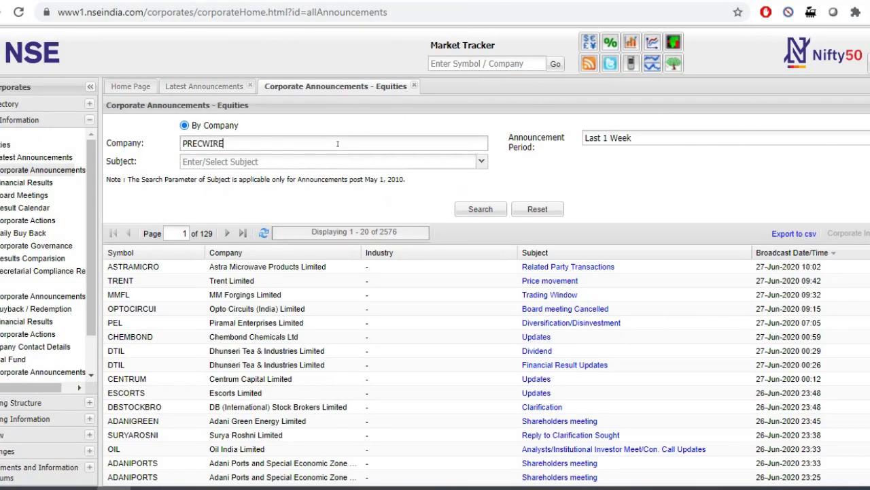
left_click(491, 216)
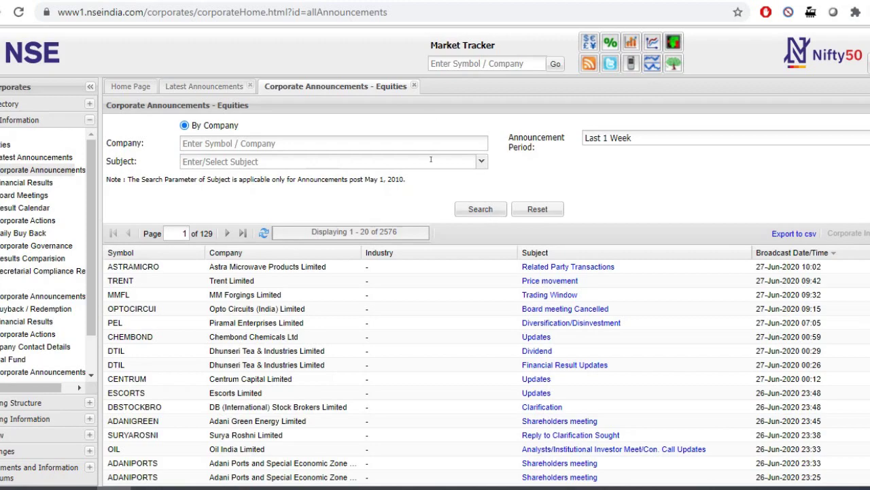
Step: Re-enter PRECWIRE, pick the Precision Wires India Limited suggestion, and search its announcements
left_click(392, 142)
key("ctrl+v")
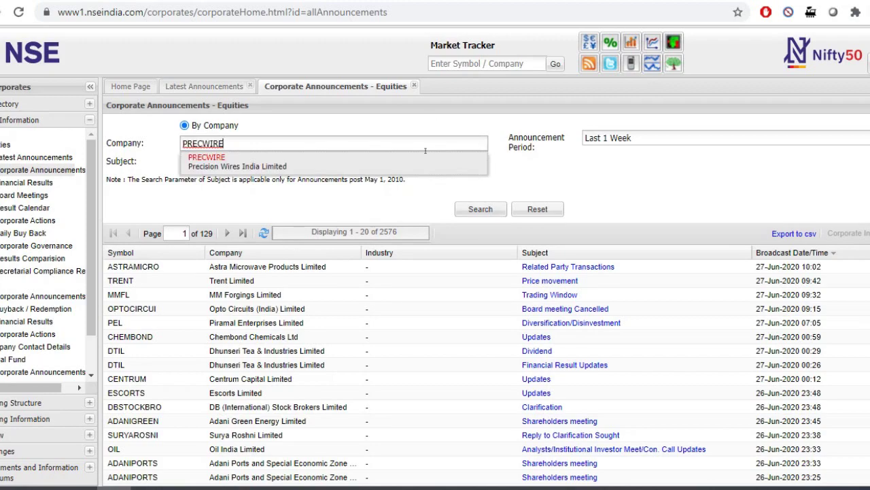
left_click(389, 167)
left_click(496, 211)
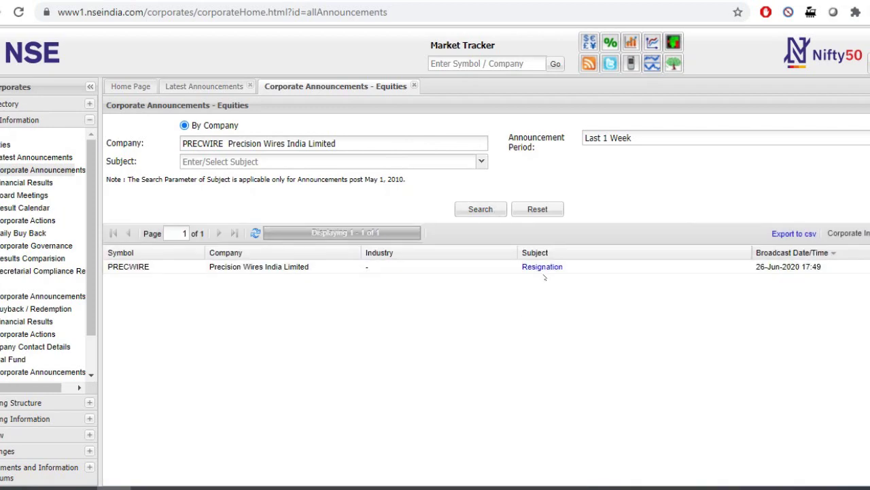
left_click(542, 267)
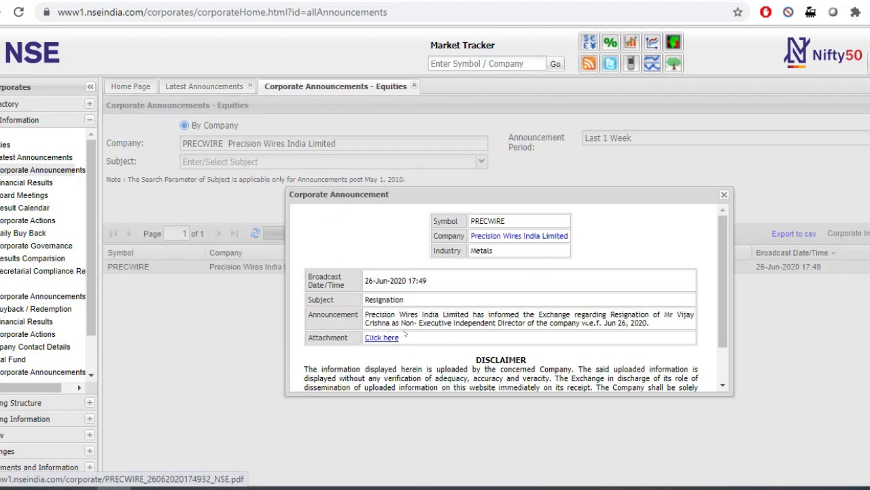
left_click_drag(405, 318, 333, 314)
double_click(570, 315)
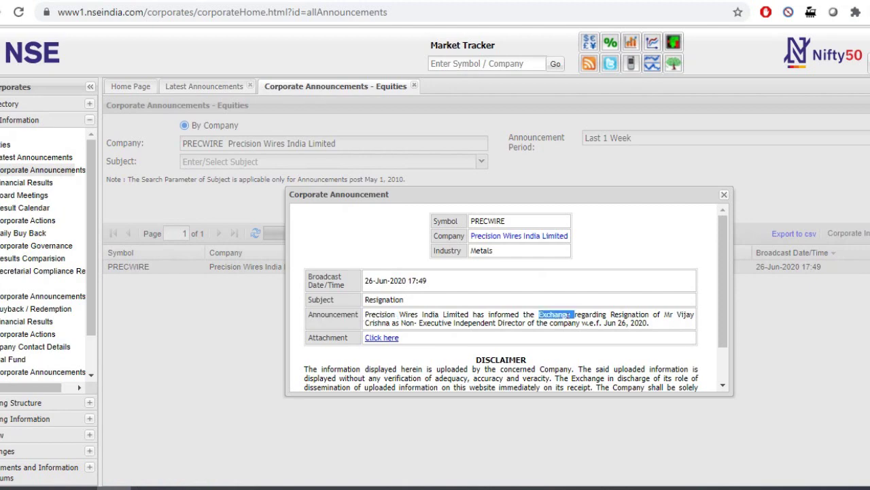
left_click_drag(402, 323, 494, 323)
double_click(565, 323)
triple_click(566, 323)
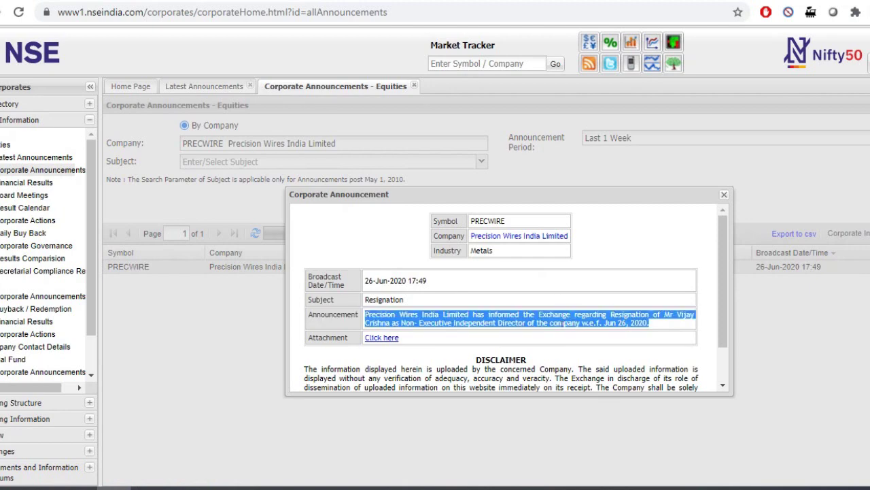
left_click(387, 339)
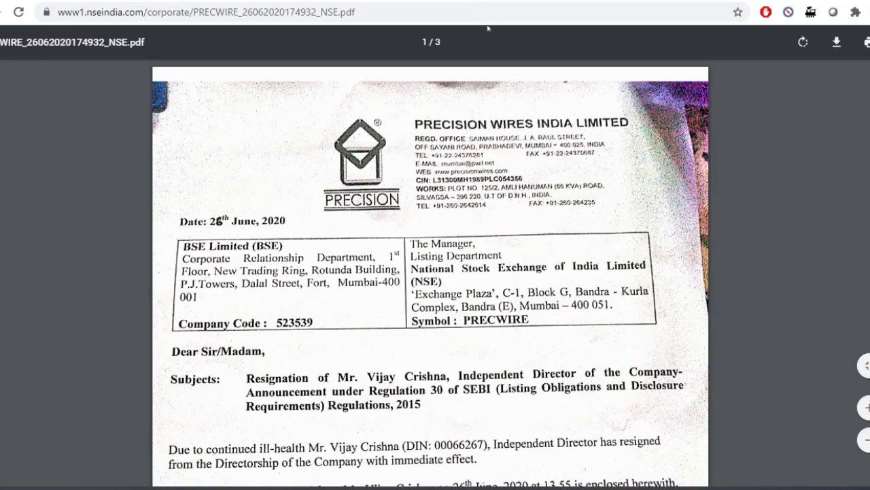
Step: Scroll the Precision Wires letter and highlight the lines on the Independent Director's ill-health resignation
scroll(329, 404, "down", 1)
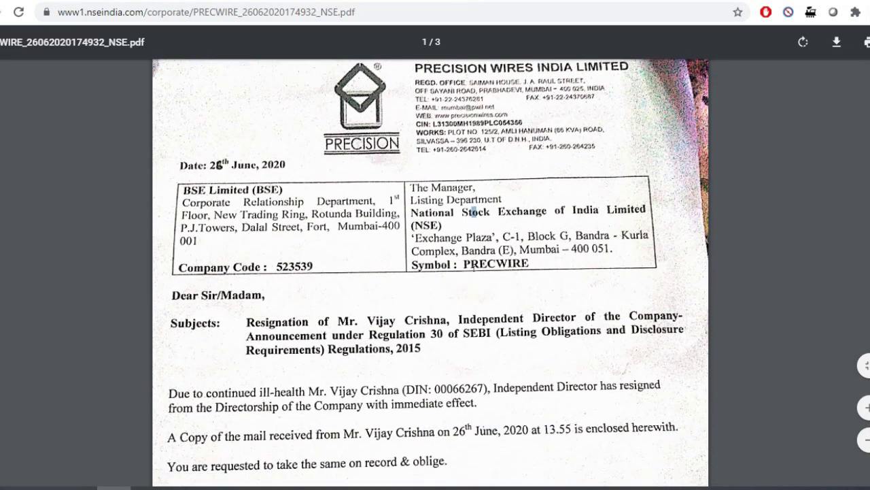
left_click_drag(317, 390, 354, 391)
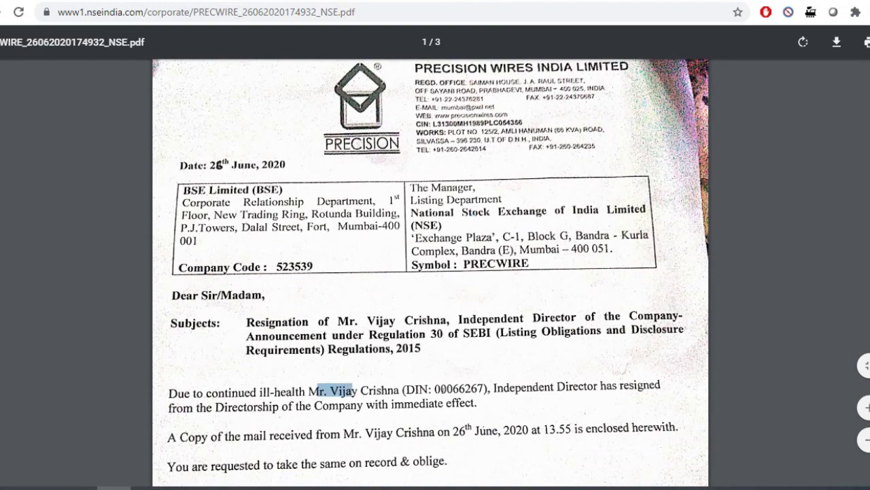
left_click_drag(494, 387, 549, 387)
triple_click(410, 389)
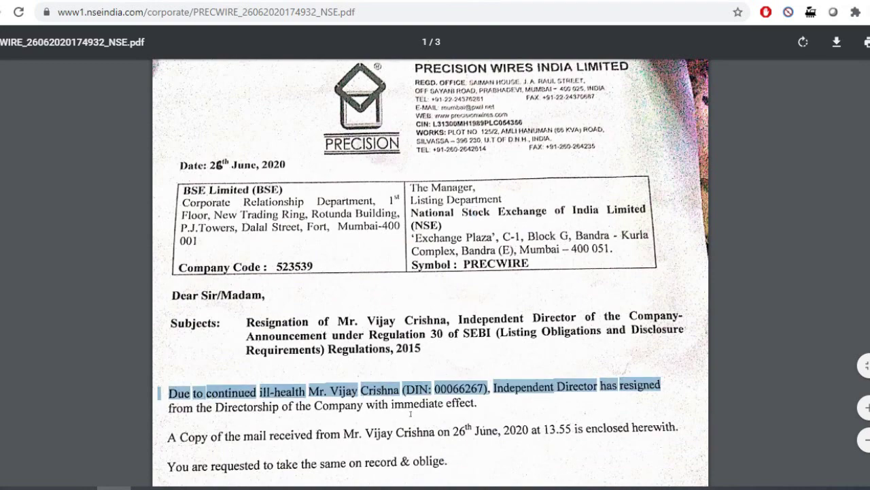
left_click(410, 413)
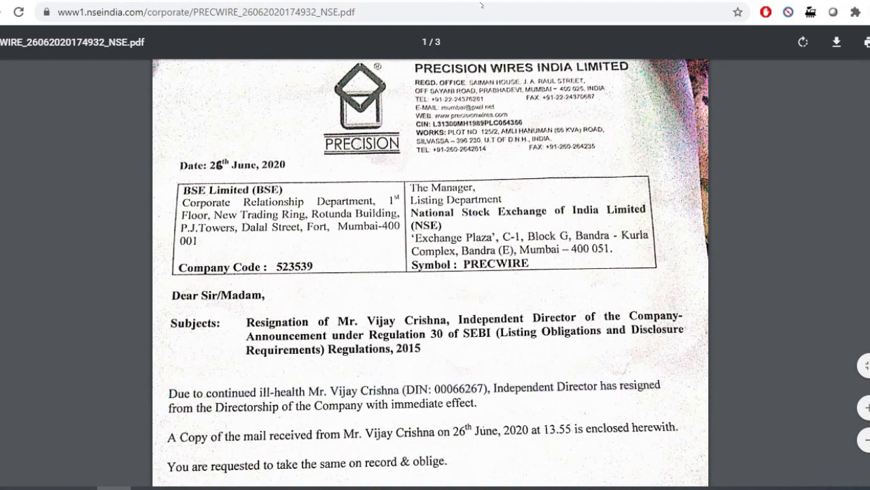